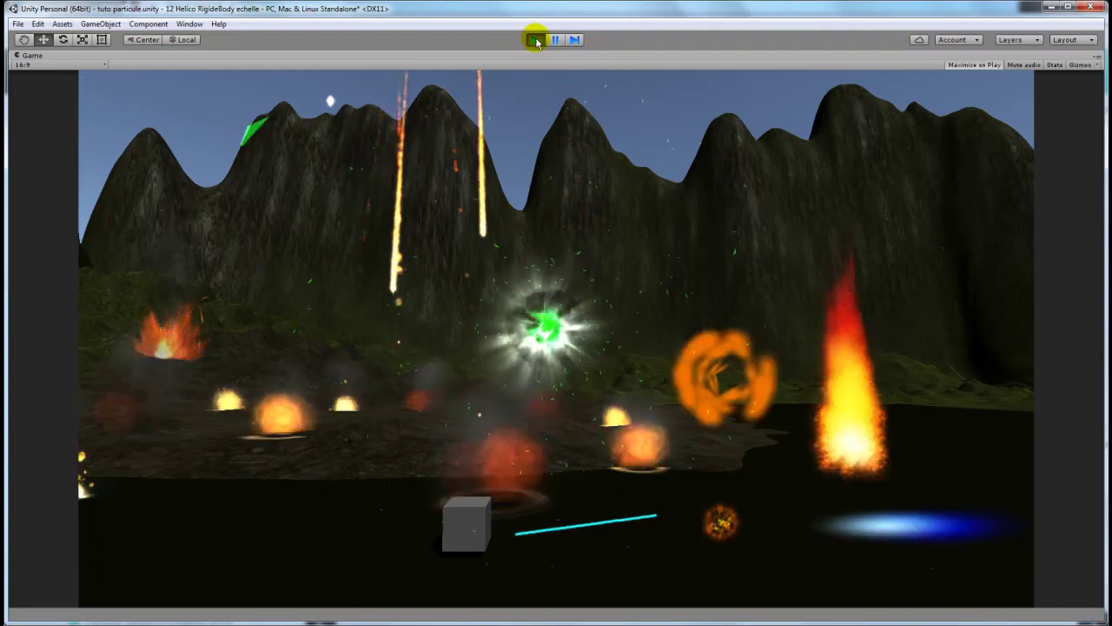
Leave play mode and add a Particle System to the scene, positioned beside the grey cube at X 1.12, Y 5.12, Z 4.4
click(535, 40)
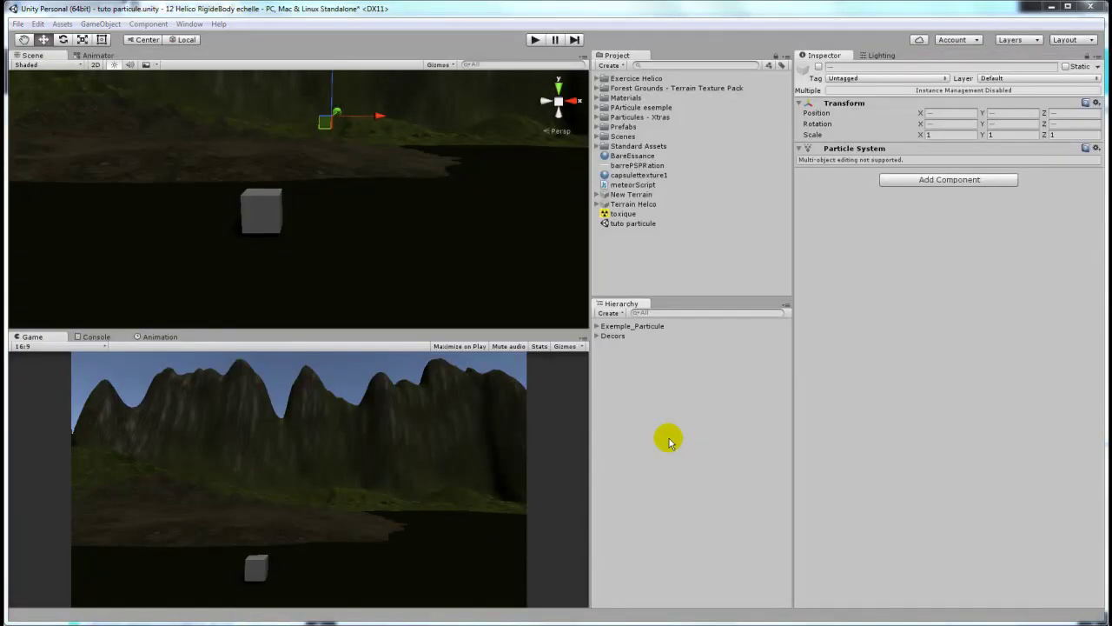
click(617, 312)
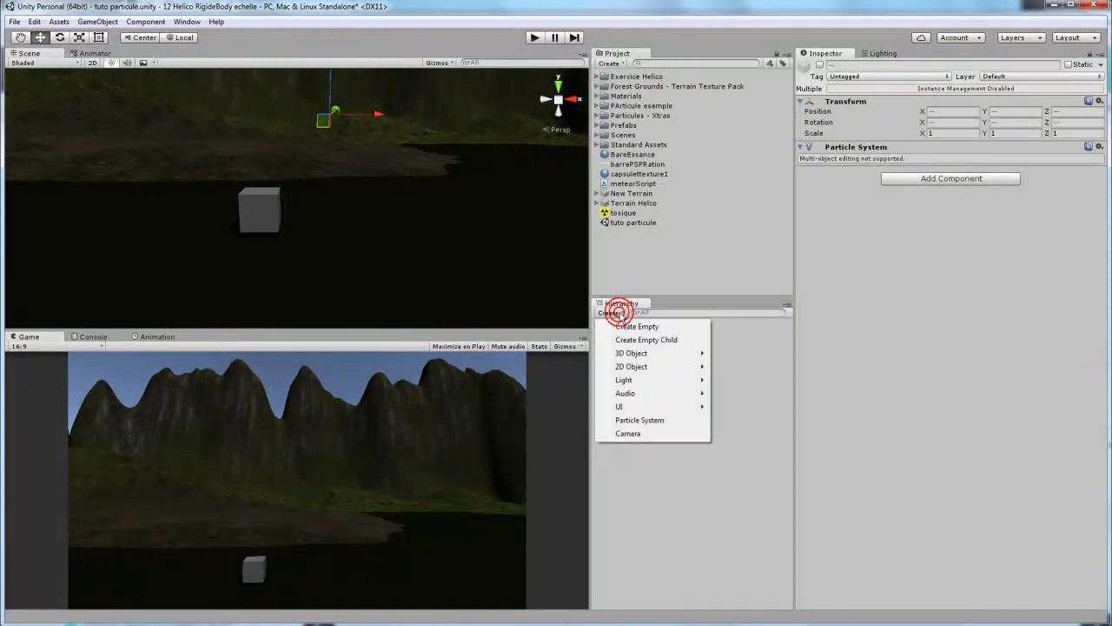
click(641, 422)
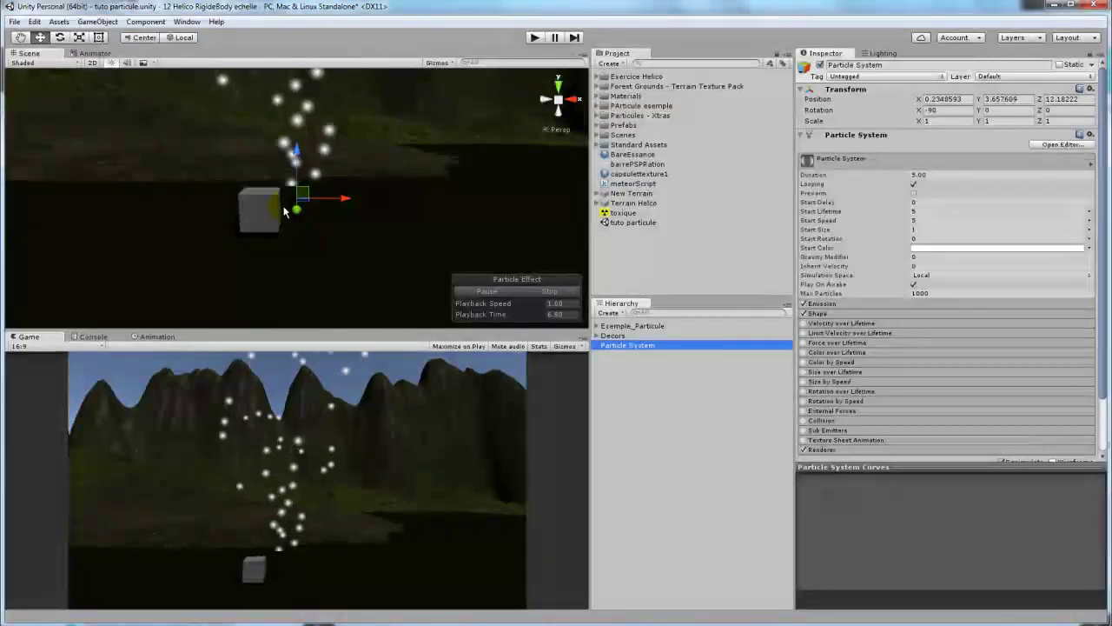
drag(296, 209, 297, 161)
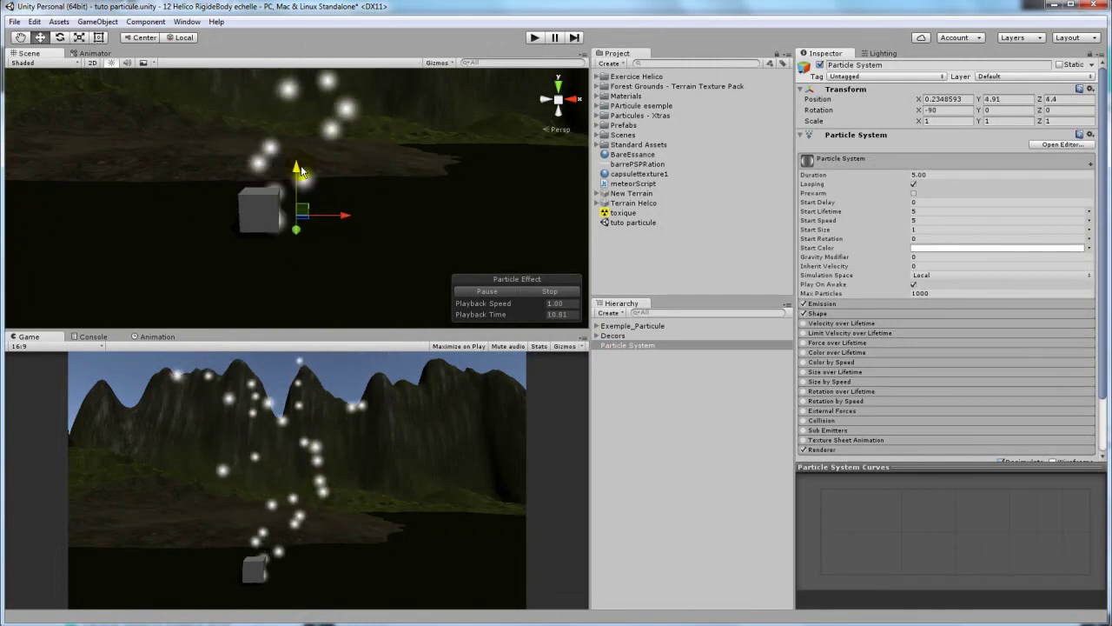
drag(341, 210, 375, 217)
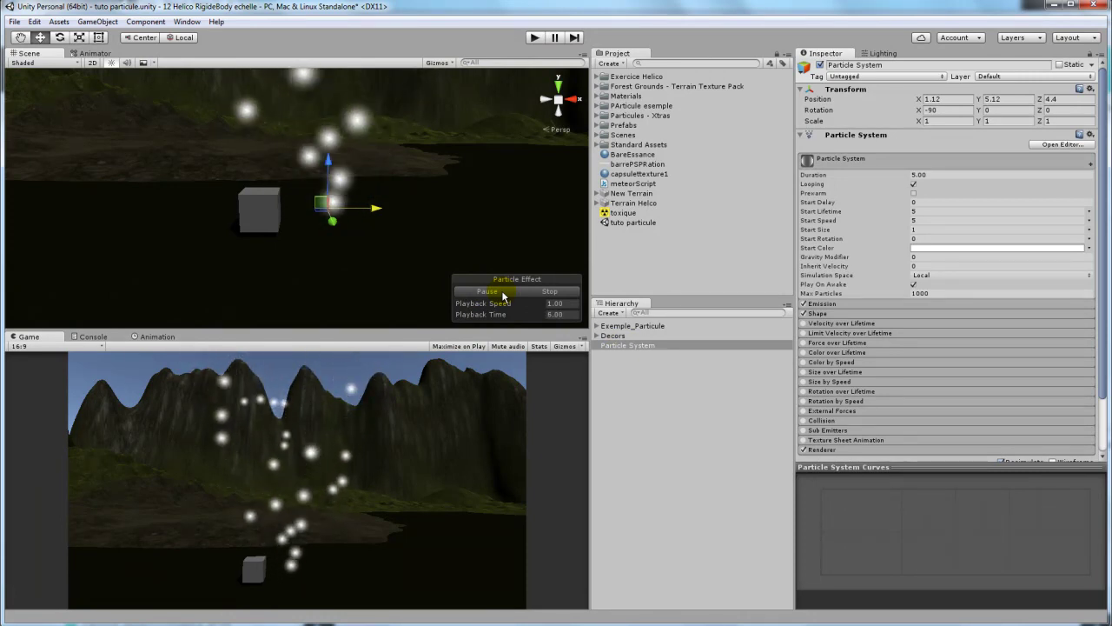
Stop the effect preview, set Start Speed to 1 with Start Lifetime at 5, and simulate the particles again
click(559, 293)
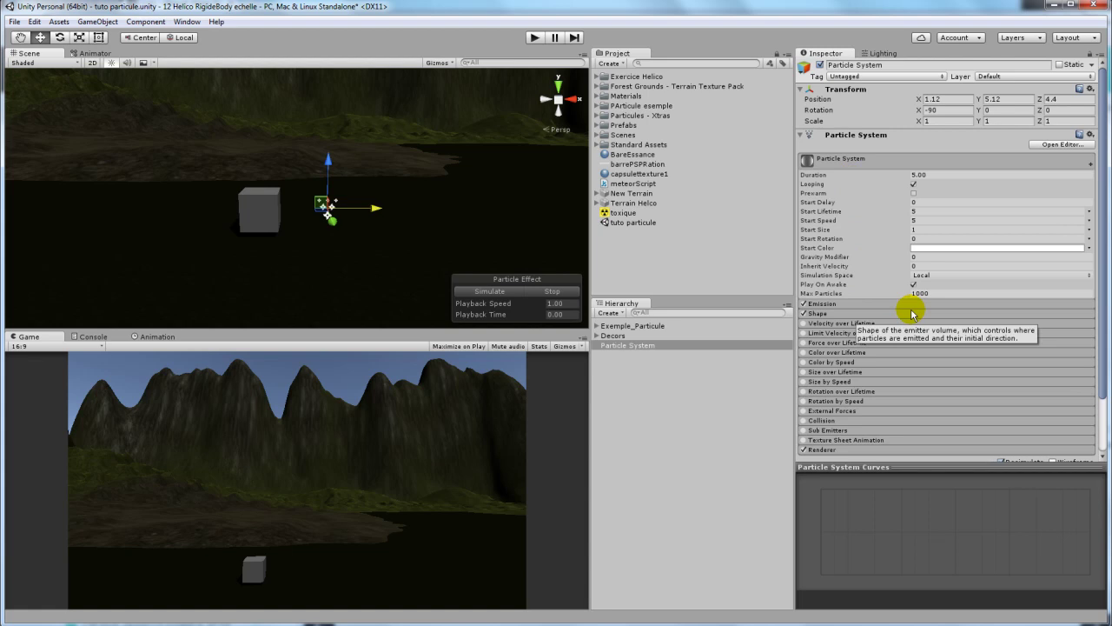
click(913, 212)
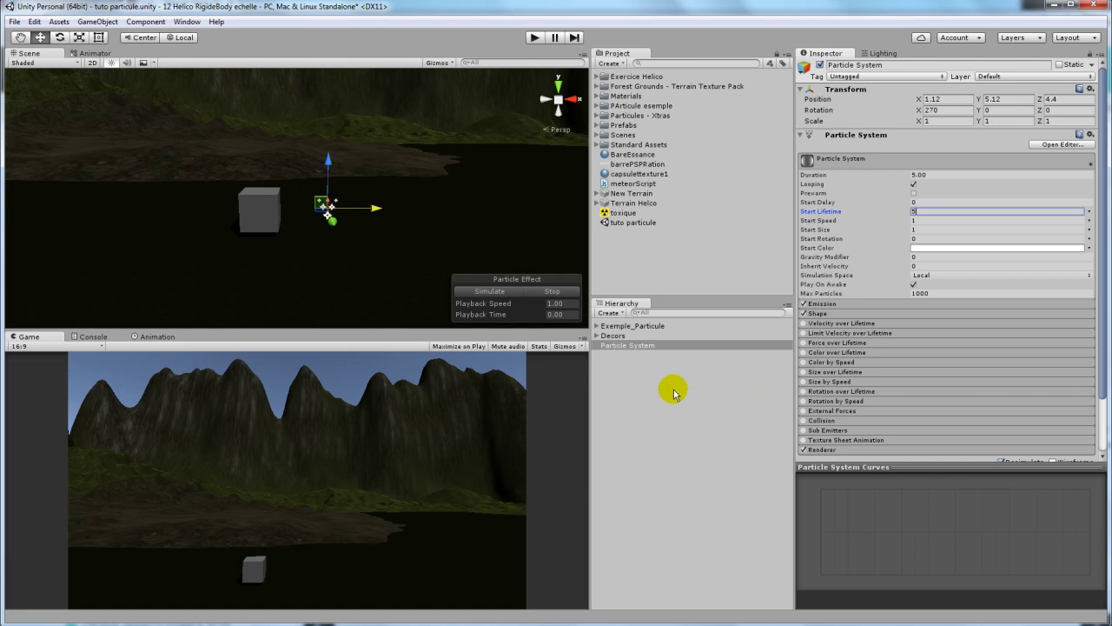
click(495, 293)
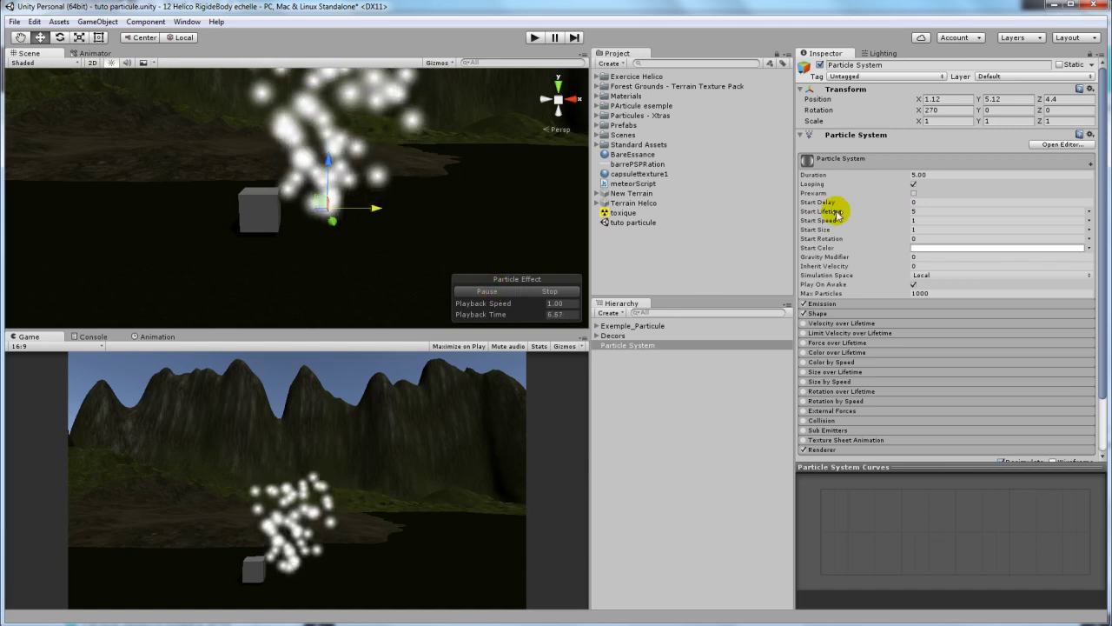
Test the particle effect with Looping turned off, re-enable Looping and try the Prewarm option
mouse_move(822, 180)
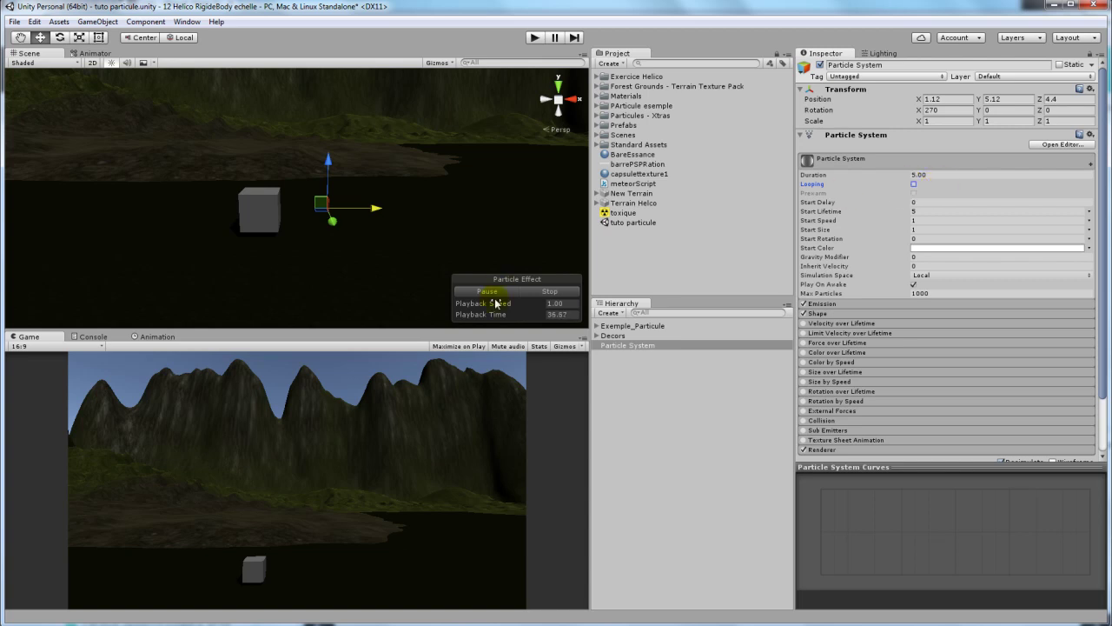
click(524, 292)
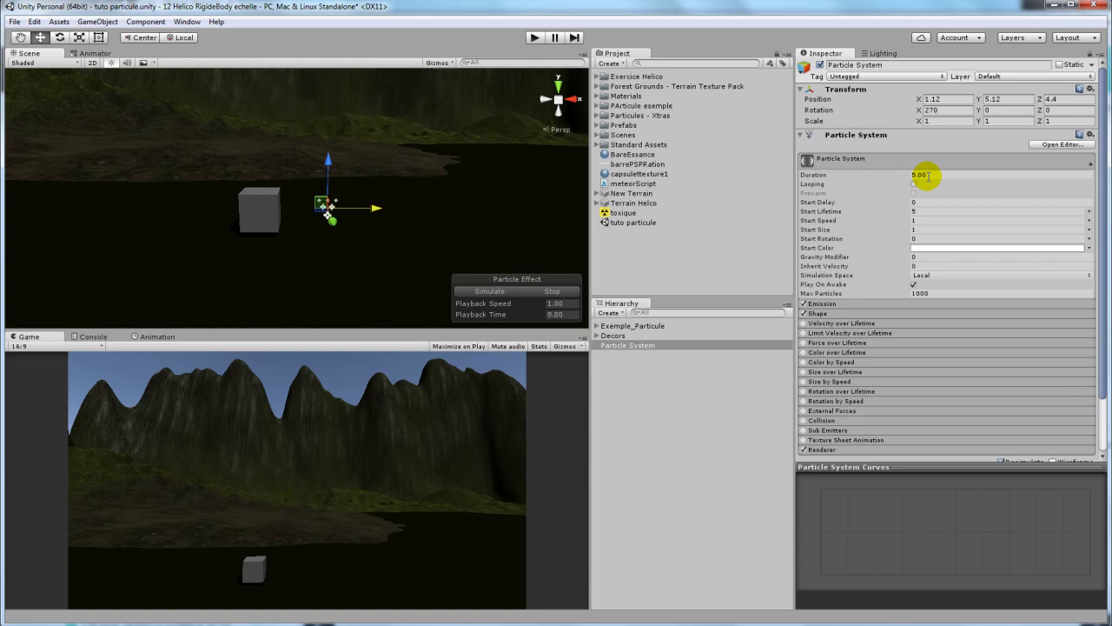
click(913, 184)
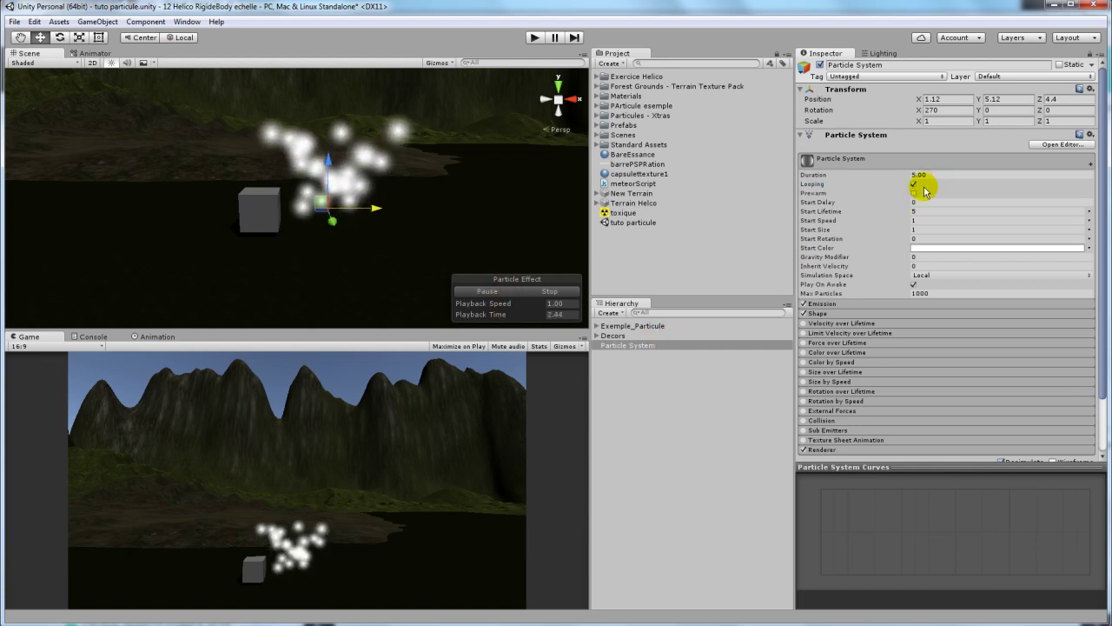
click(913, 193)
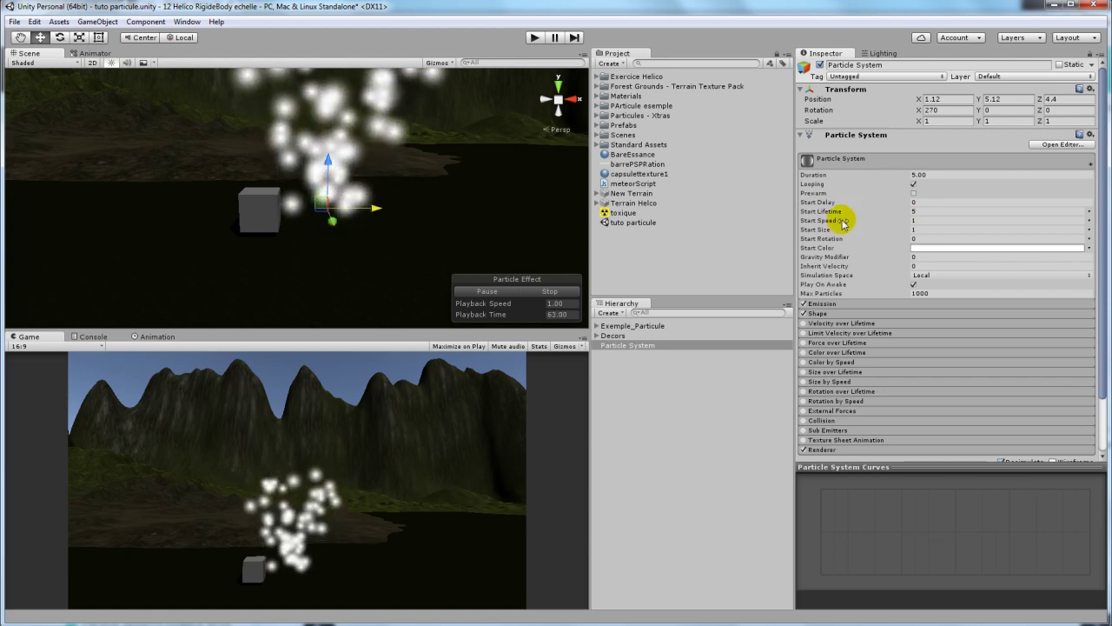
Set the particle system's Start Lifetime to 1 and its Start Speed to 5
click(919, 211)
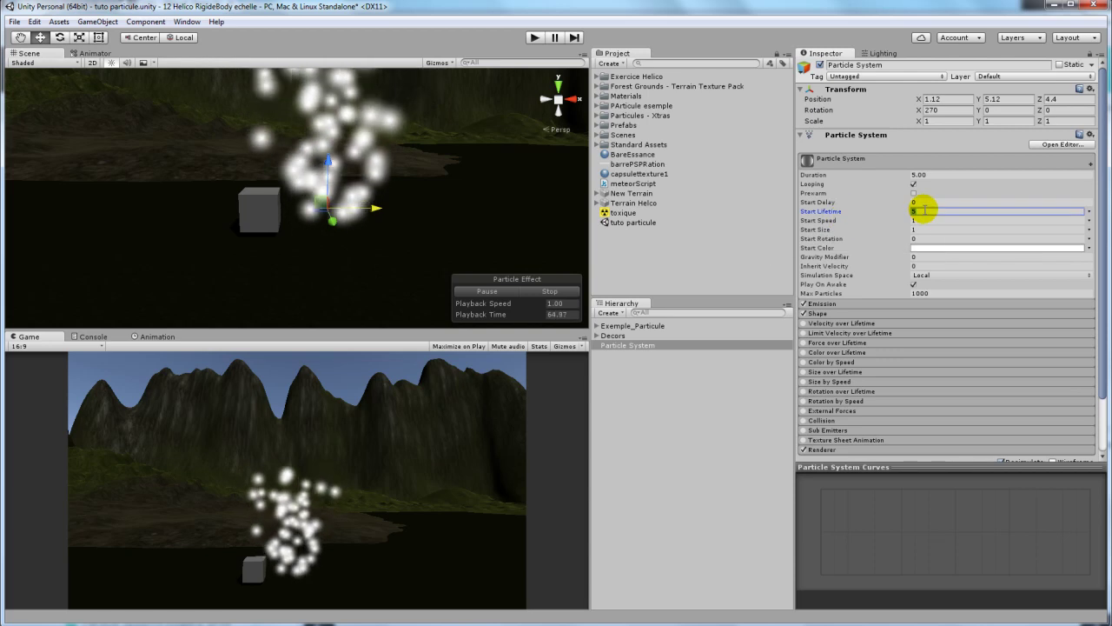
text(1)
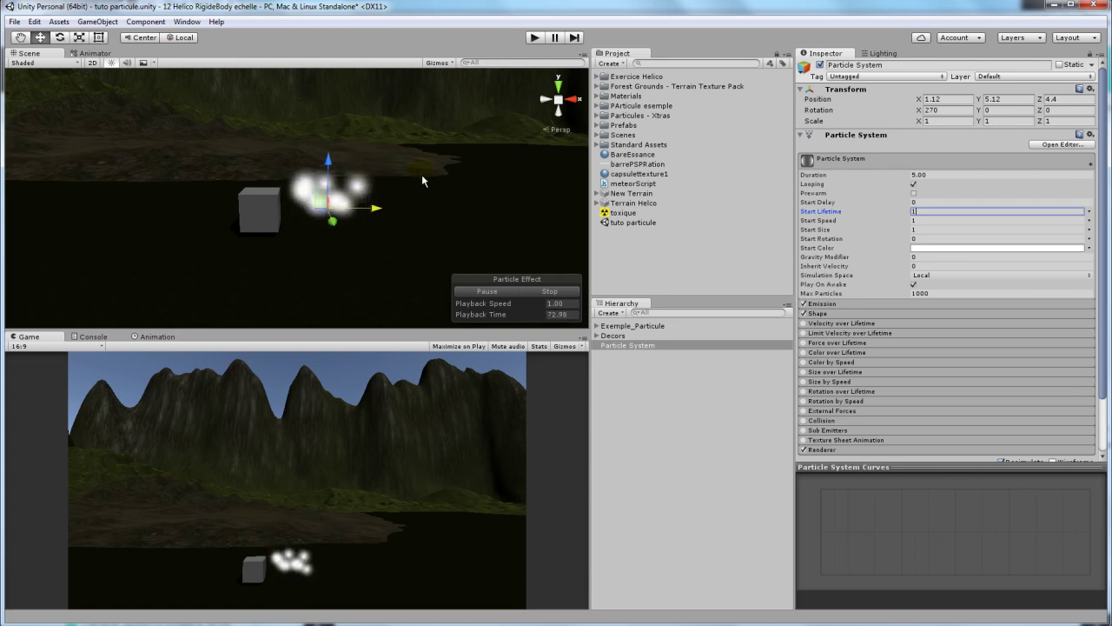
click(917, 221)
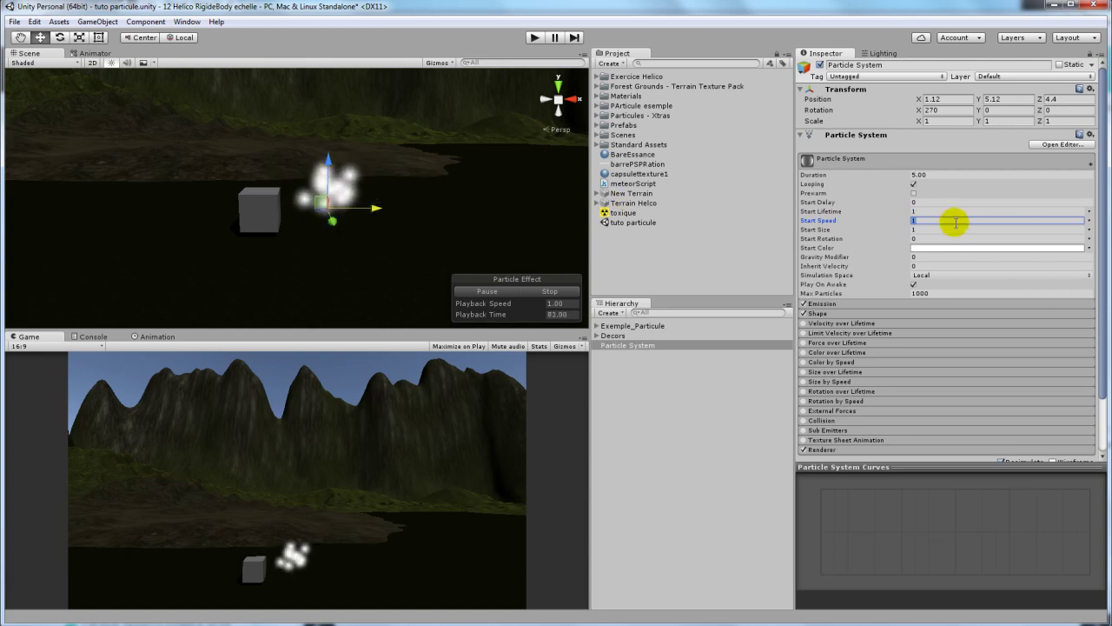
text(5)
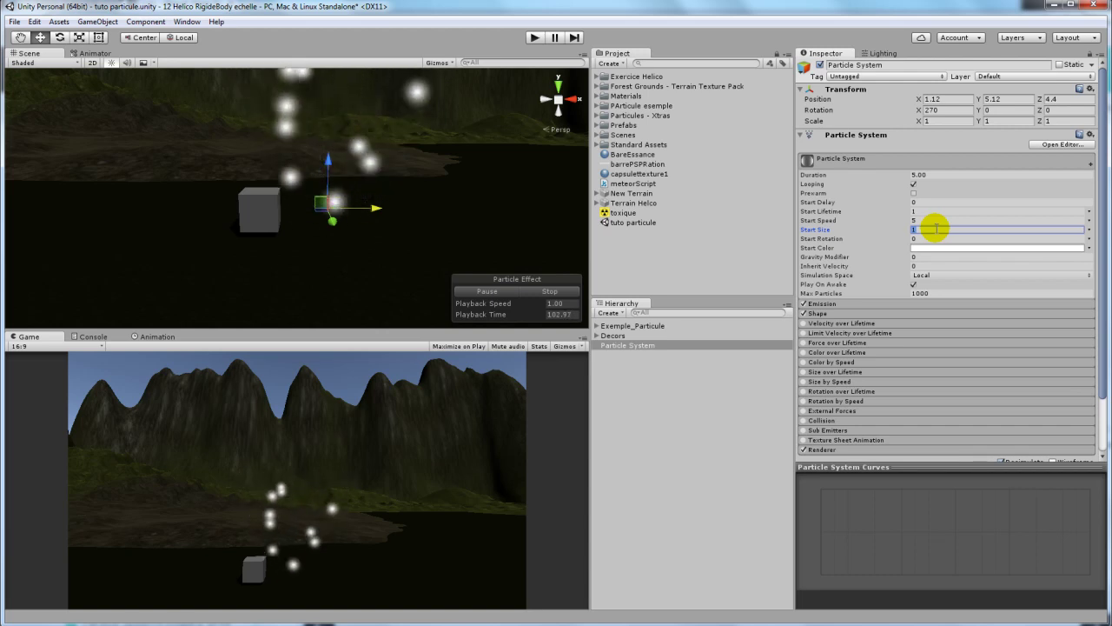
Try larger particles with Start Size values such as 10 and 6, and restore the size to 1
text(10)
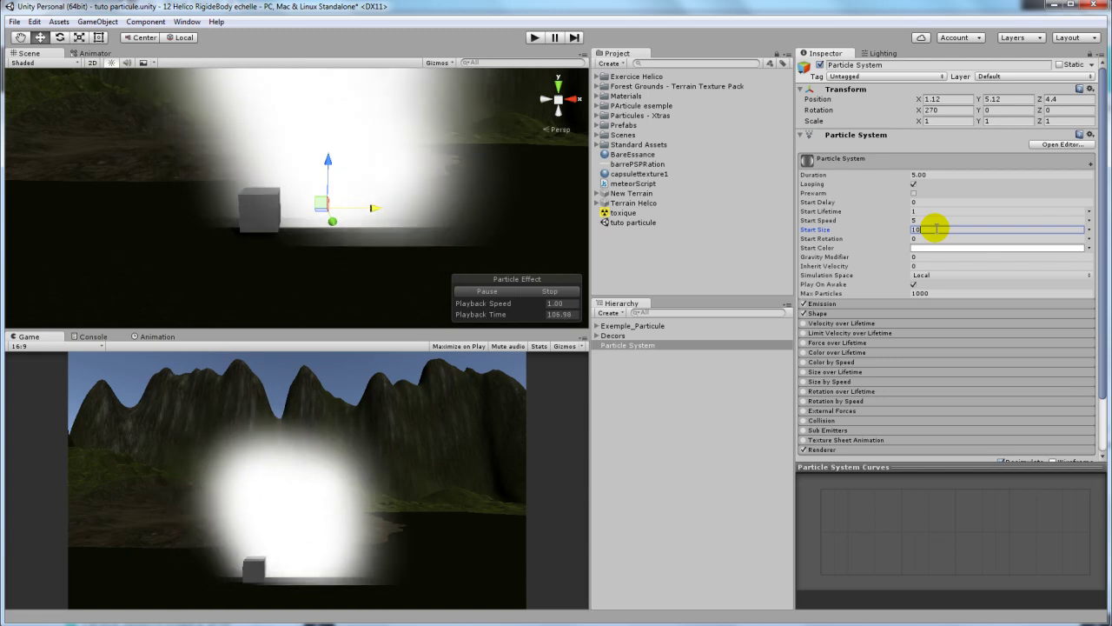
key(BackSpace)
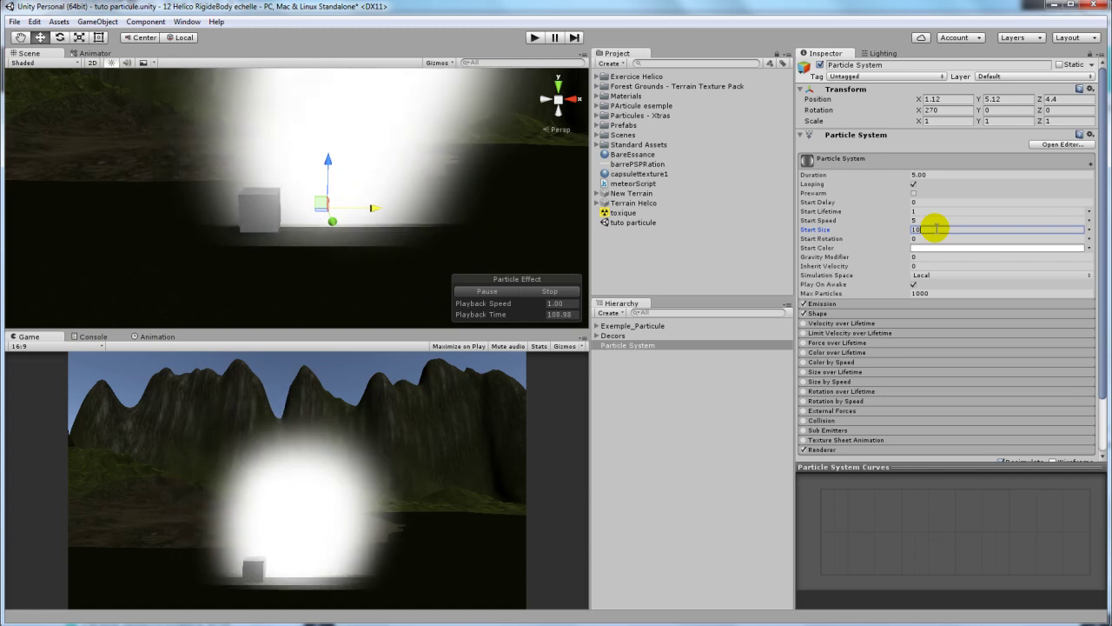
key(BackSpace)
text(3)
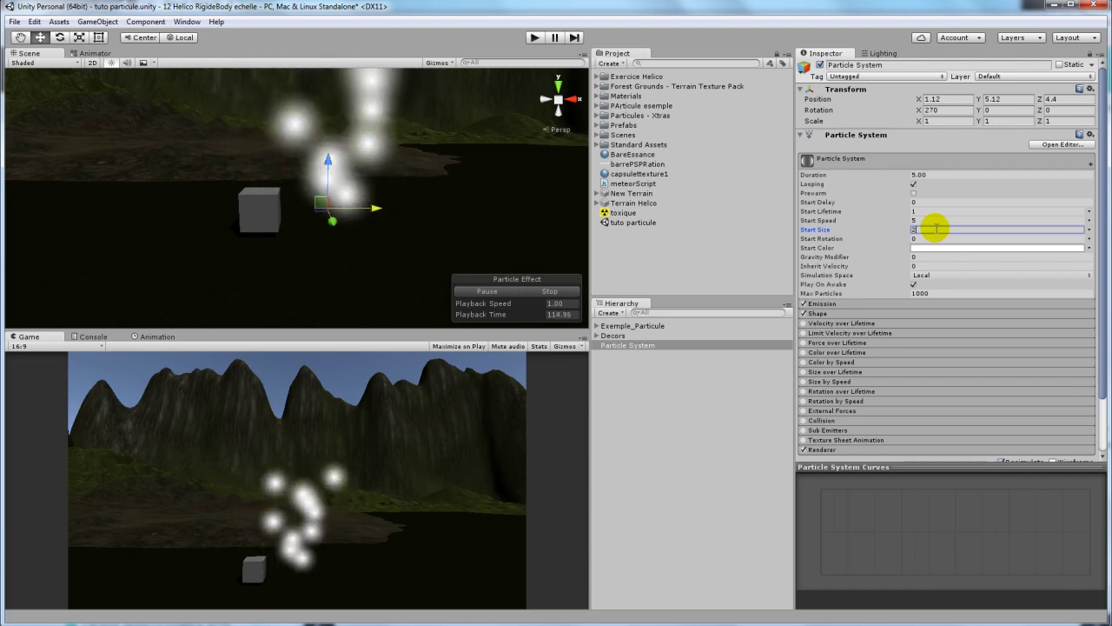
key(BackSpace)
text(6)
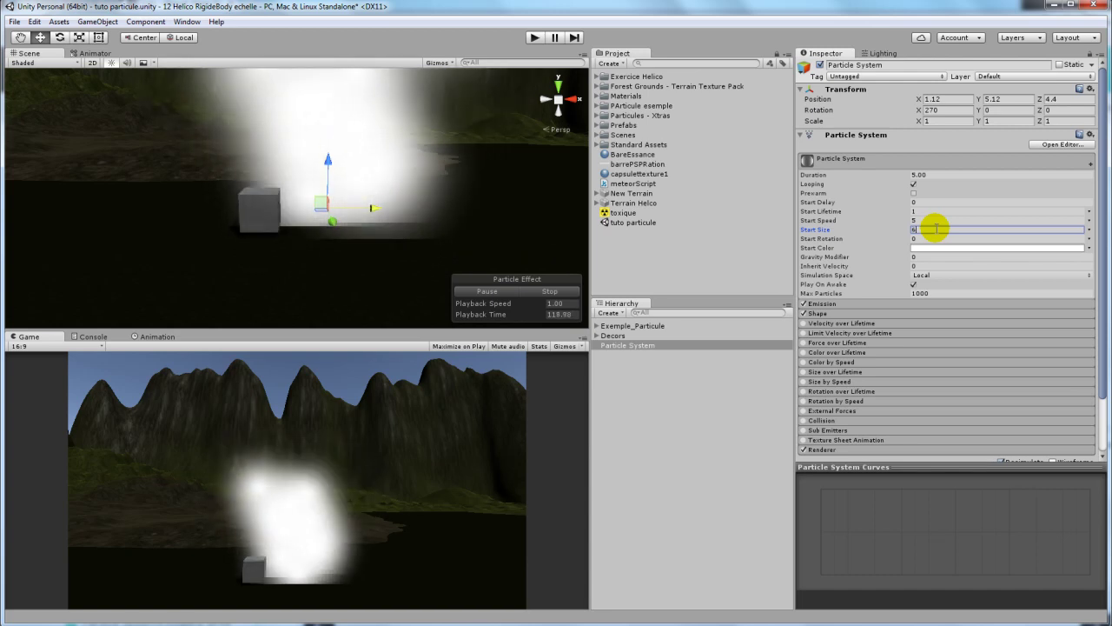
key(BackSpace)
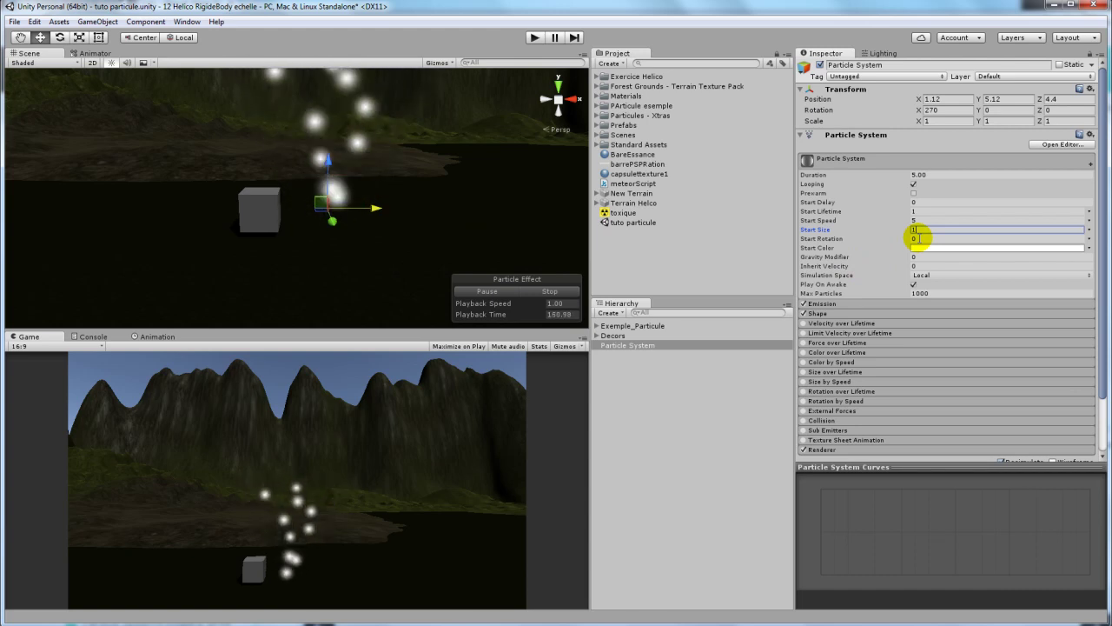
Try red and green as the particles' Start Color and settle on a dark grey
click(947, 249)
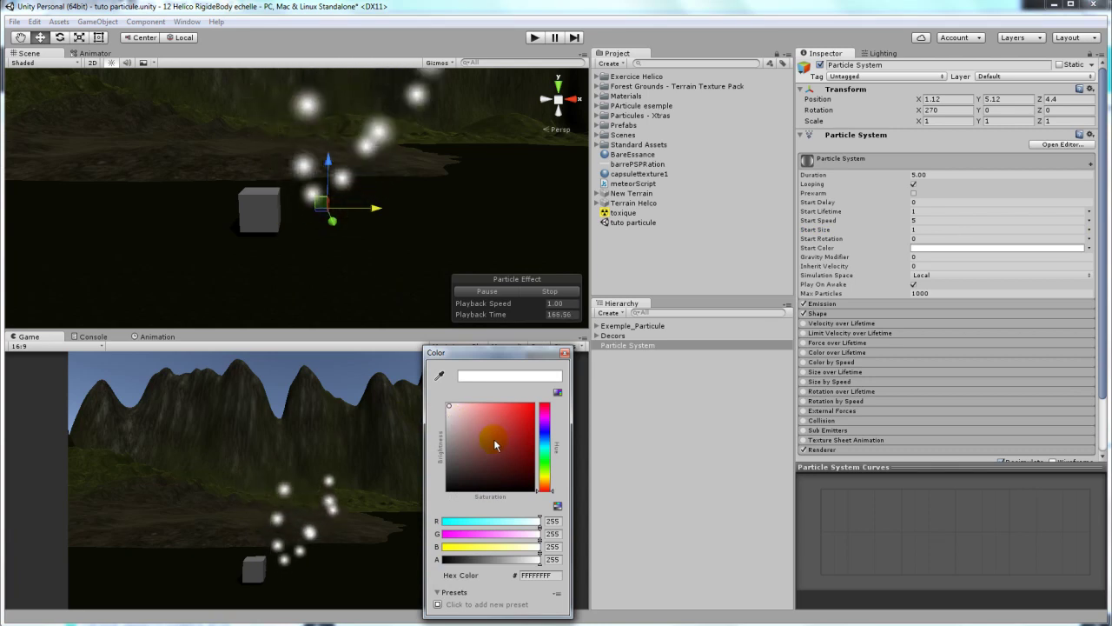
click(526, 406)
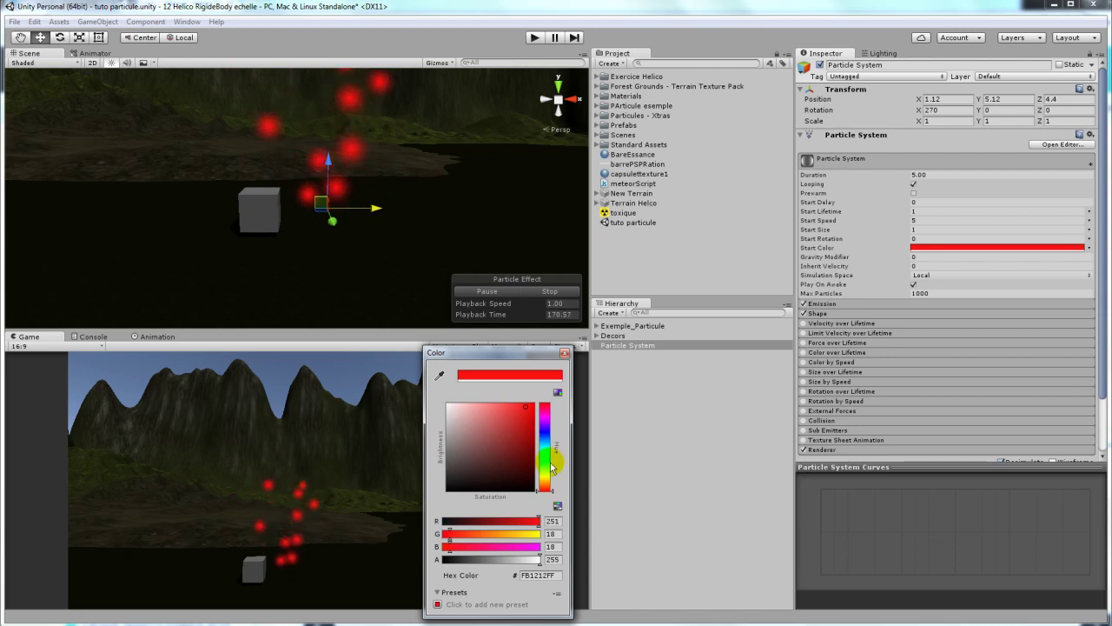
drag(548, 466, 547, 458)
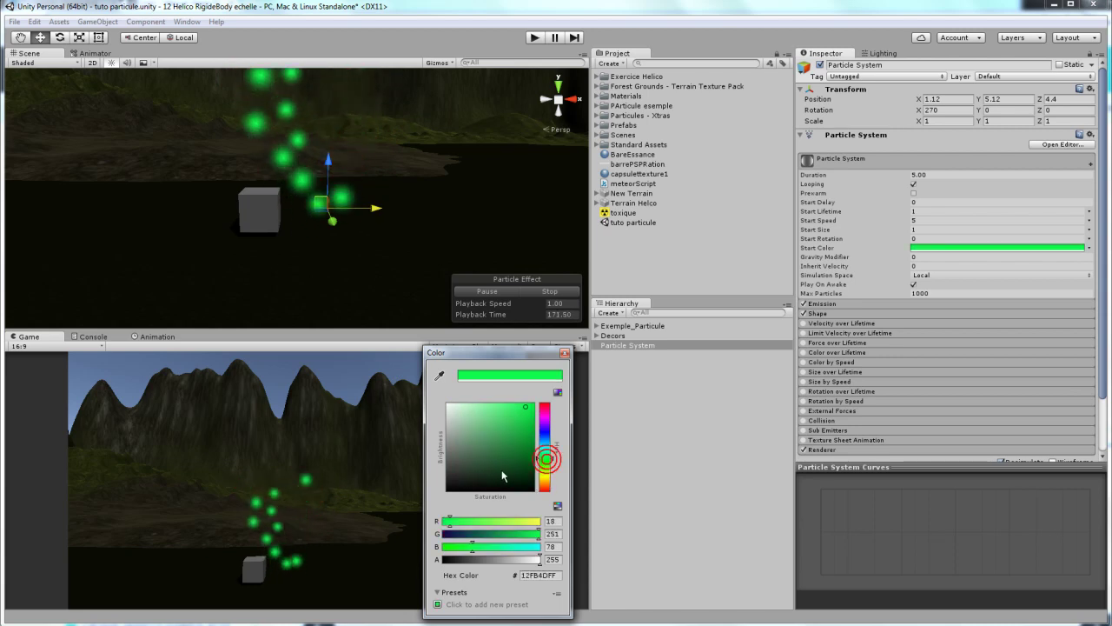
click(453, 459)
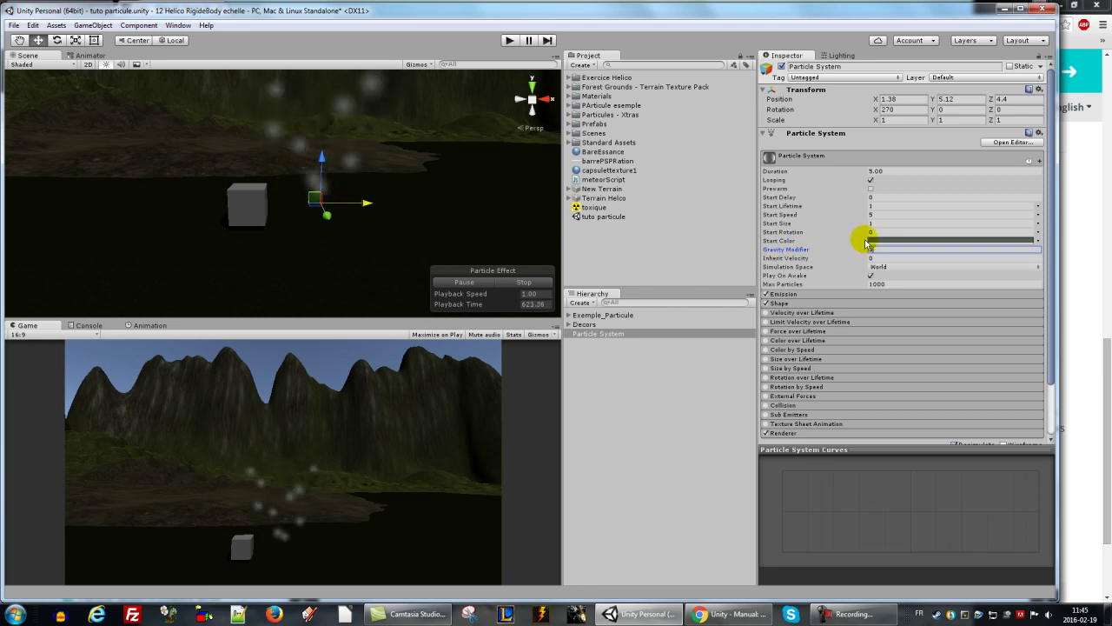
Set the particle system's Gravity Modifier to 0.5 and its Start Lifetime to 2
click(866, 241)
click(878, 250)
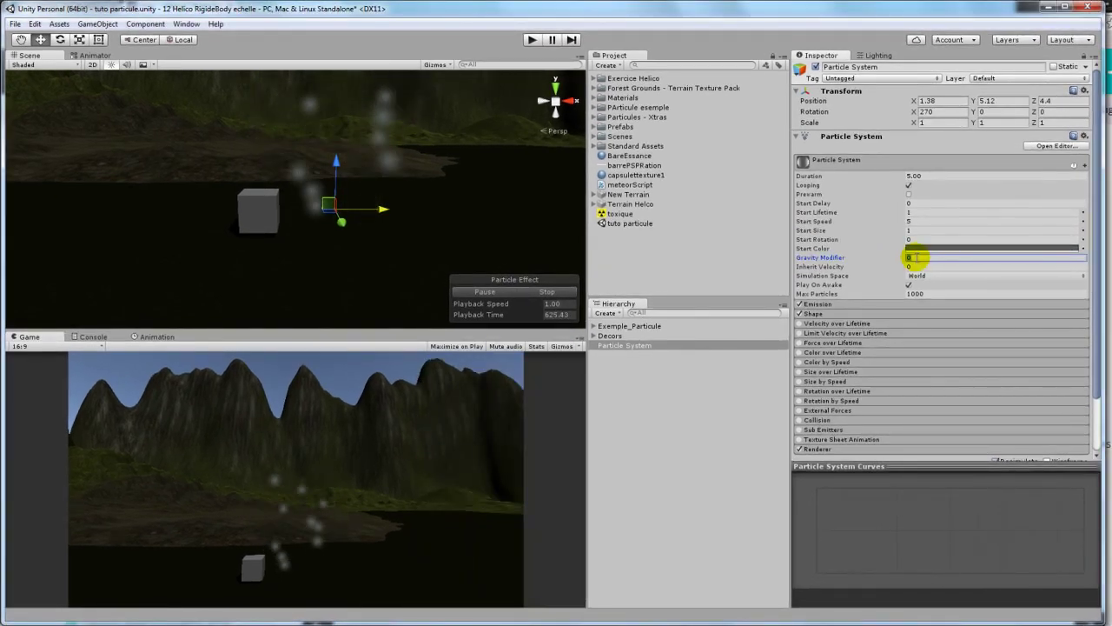
text(5)
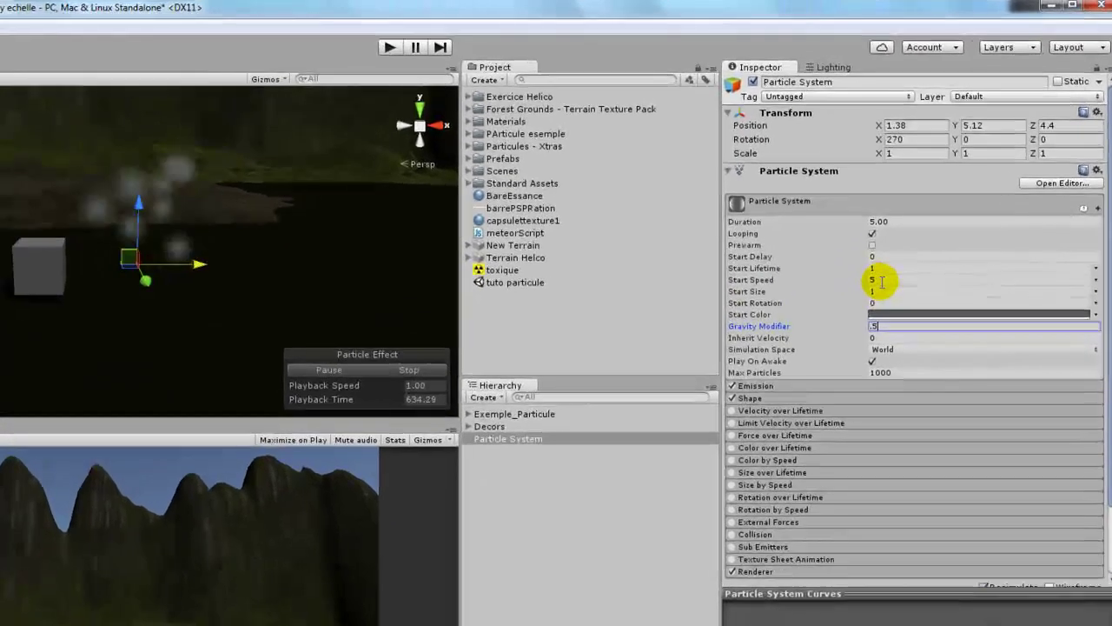
click(895, 247)
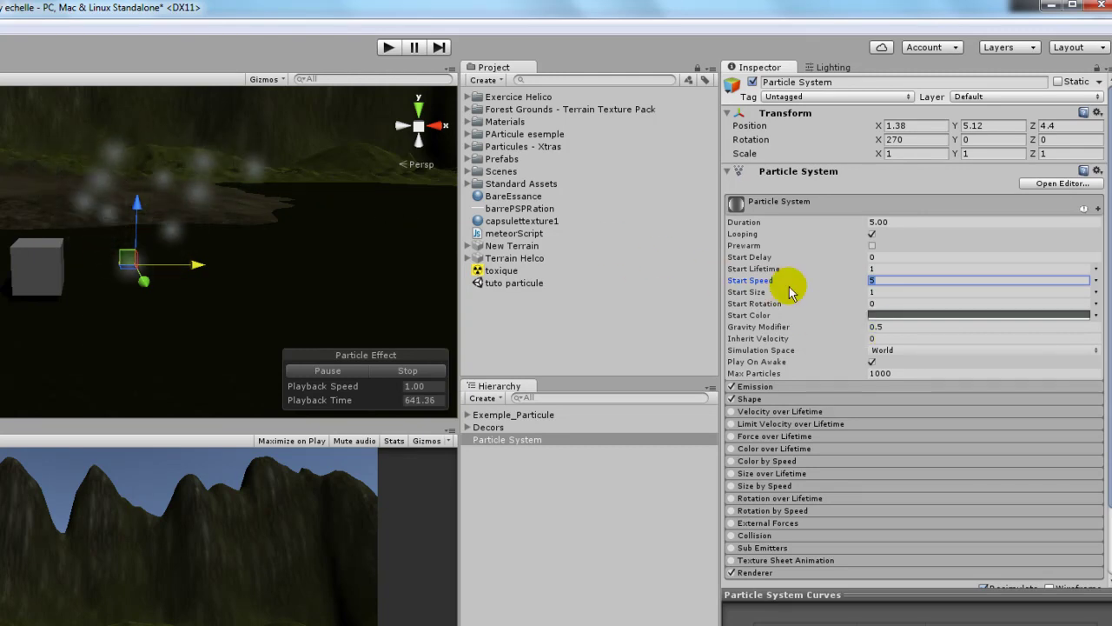
click(896, 269)
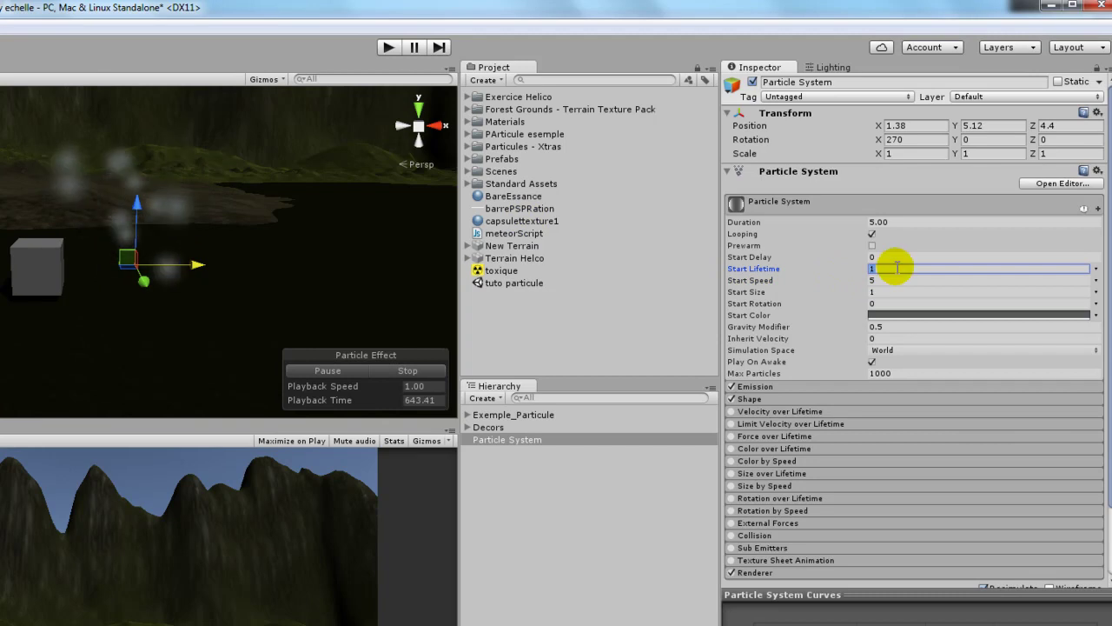
text(2)
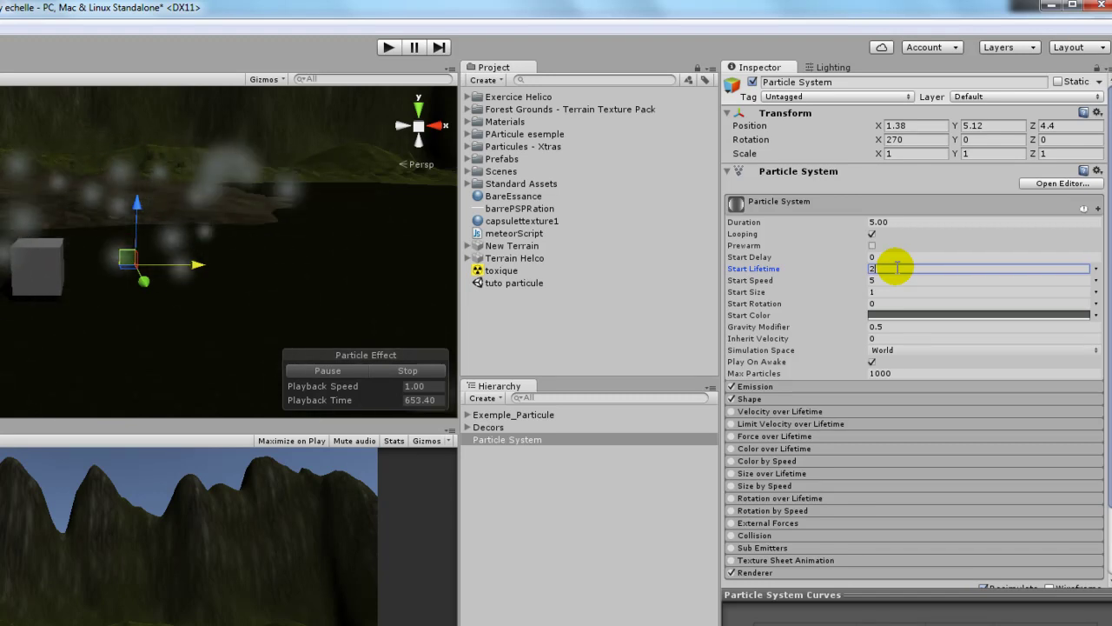
Set the Gravity Modifier to 0 and move the emitter sideways and back to X 1.15 to test World simulation space
click(896, 326)
text(0)
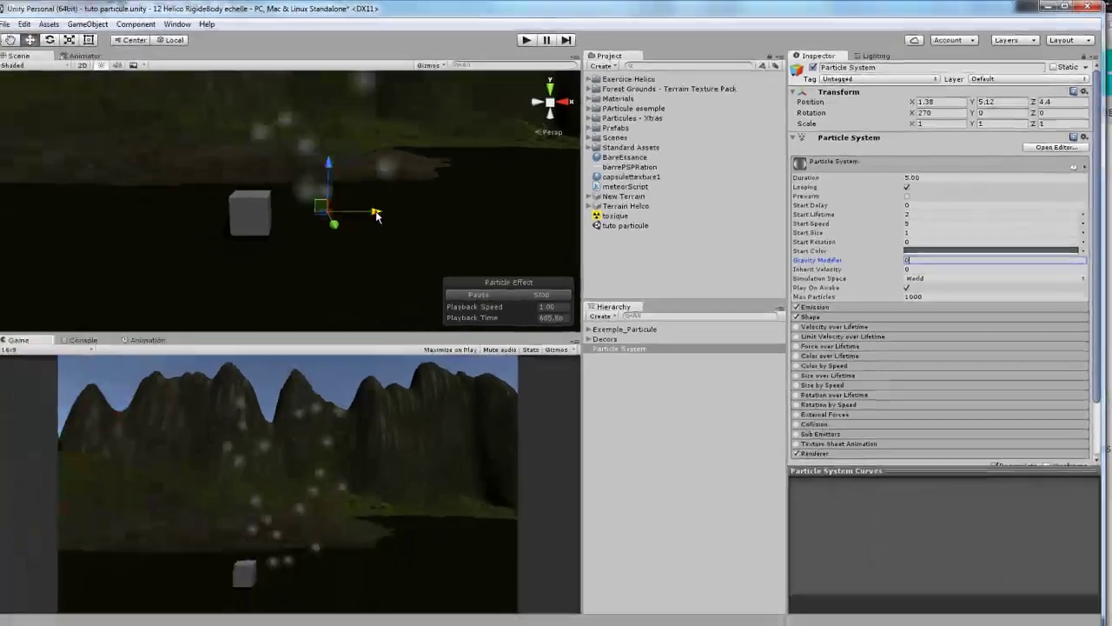
drag(199, 268, 318, 281)
drag(477, 221, 374, 247)
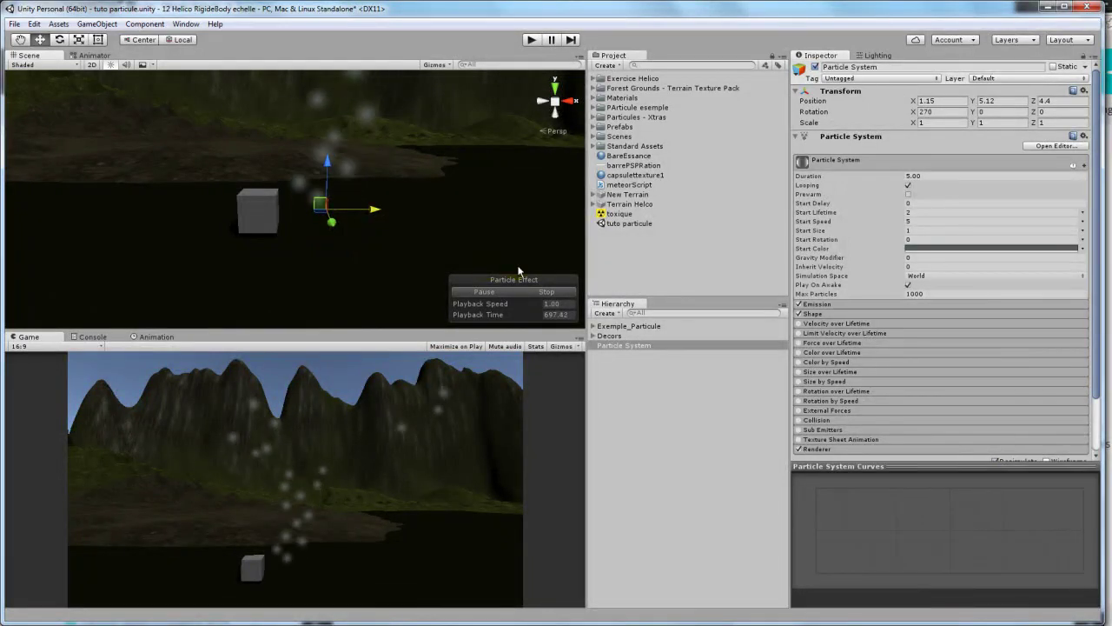
Switch Simulation Space to Local, testing it by moving the emitter to X 1.12, and try toggling Play On Awake
click(956, 277)
click(934, 301)
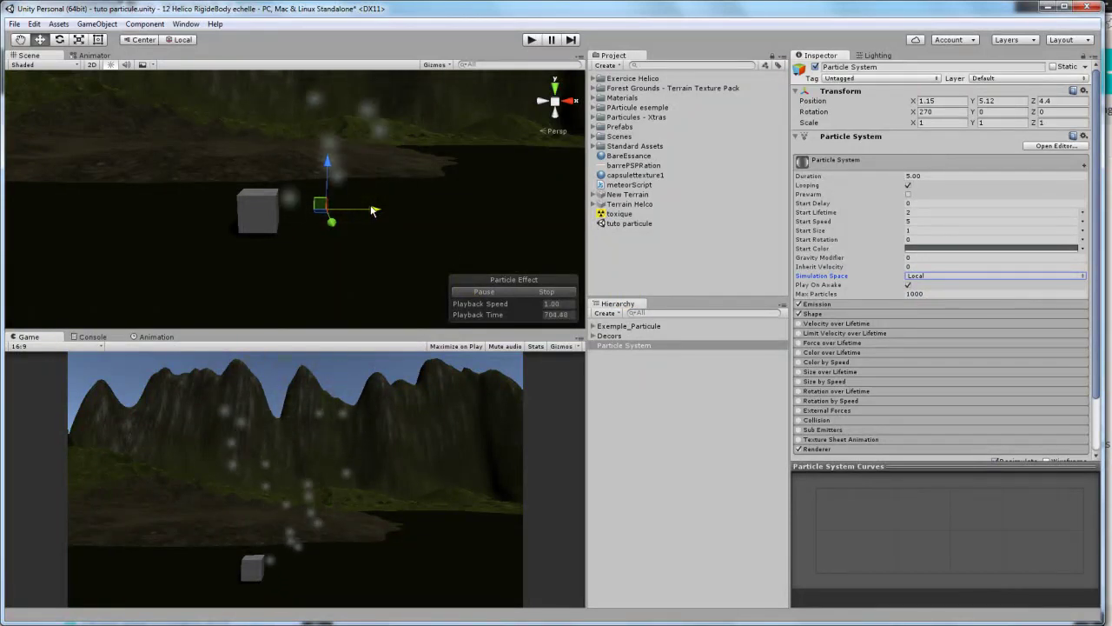
drag(372, 210, 373, 241)
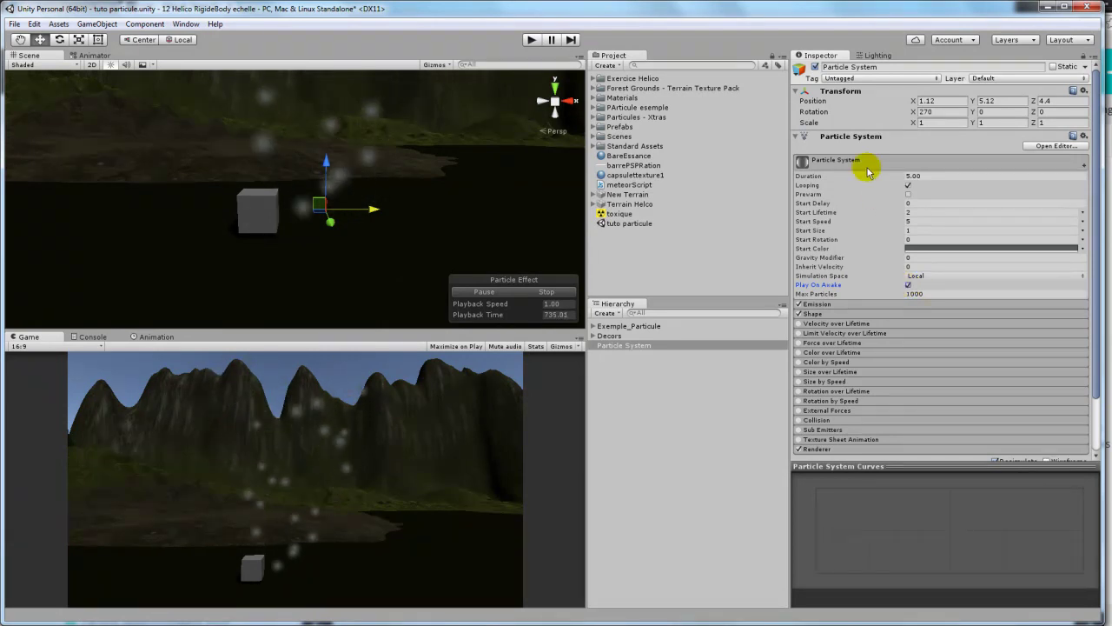
click(908, 285)
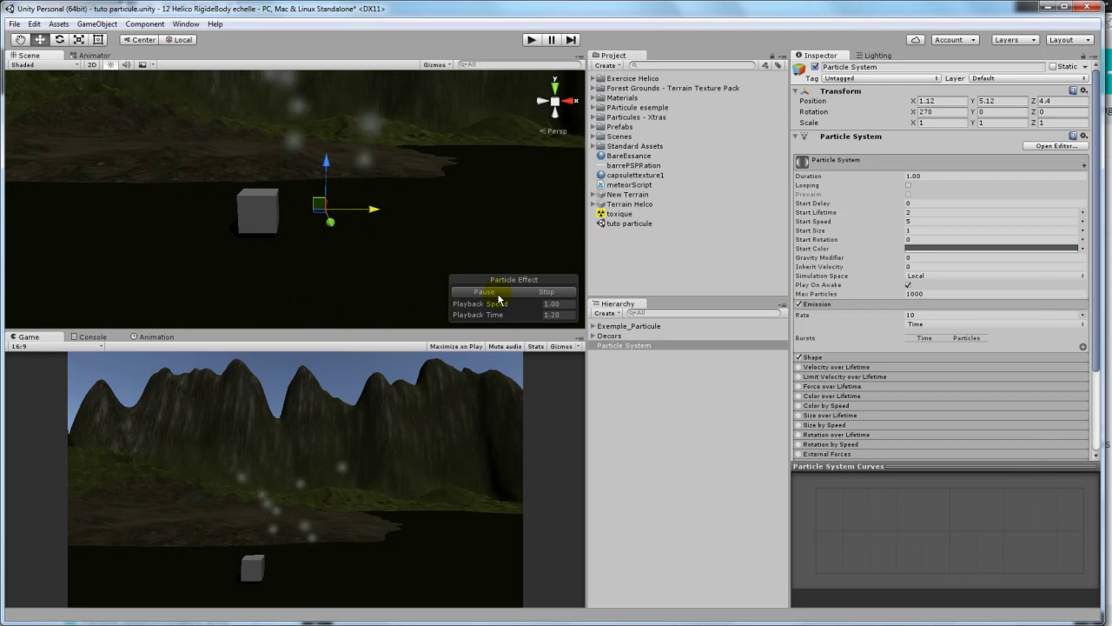
Toggle the particle system's Looping on and back off, and set its emission Rate to 100
click(908, 185)
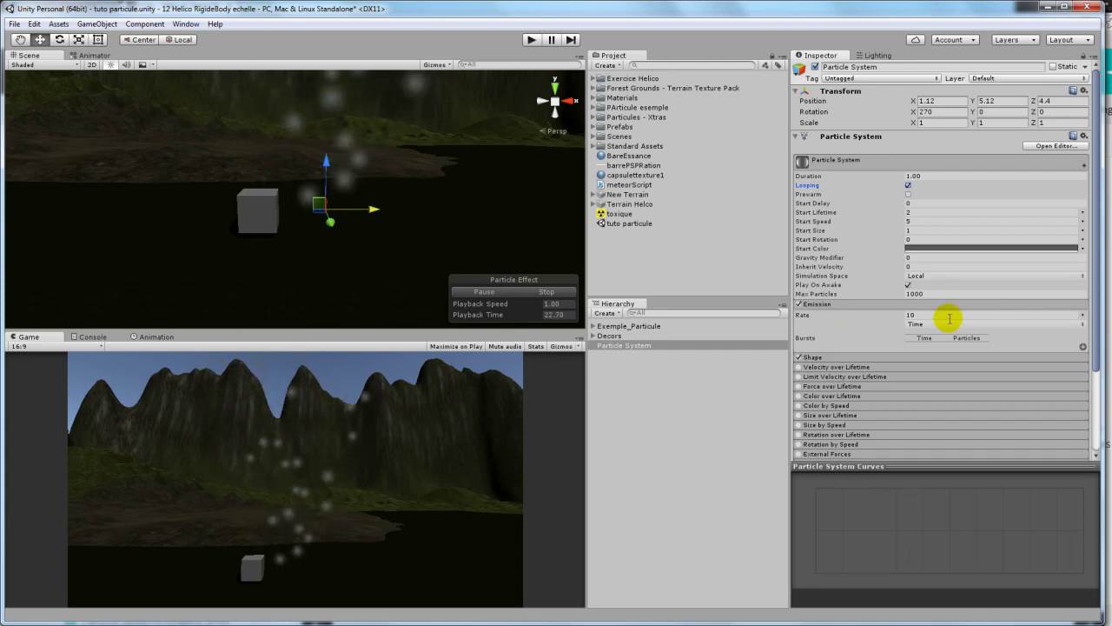
click(908, 186)
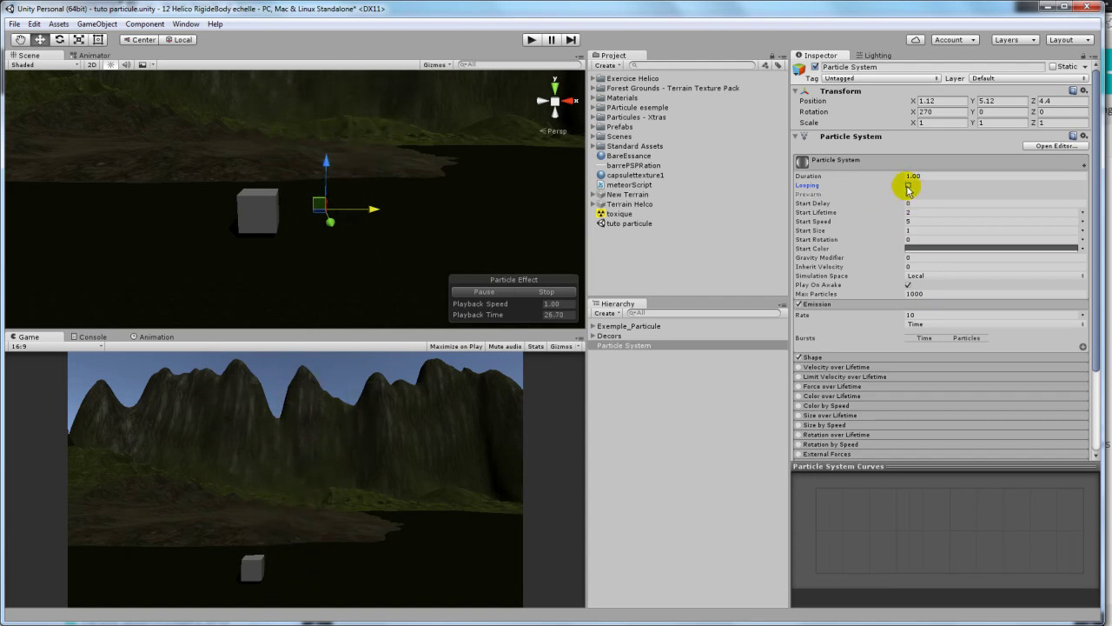
click(492, 293)
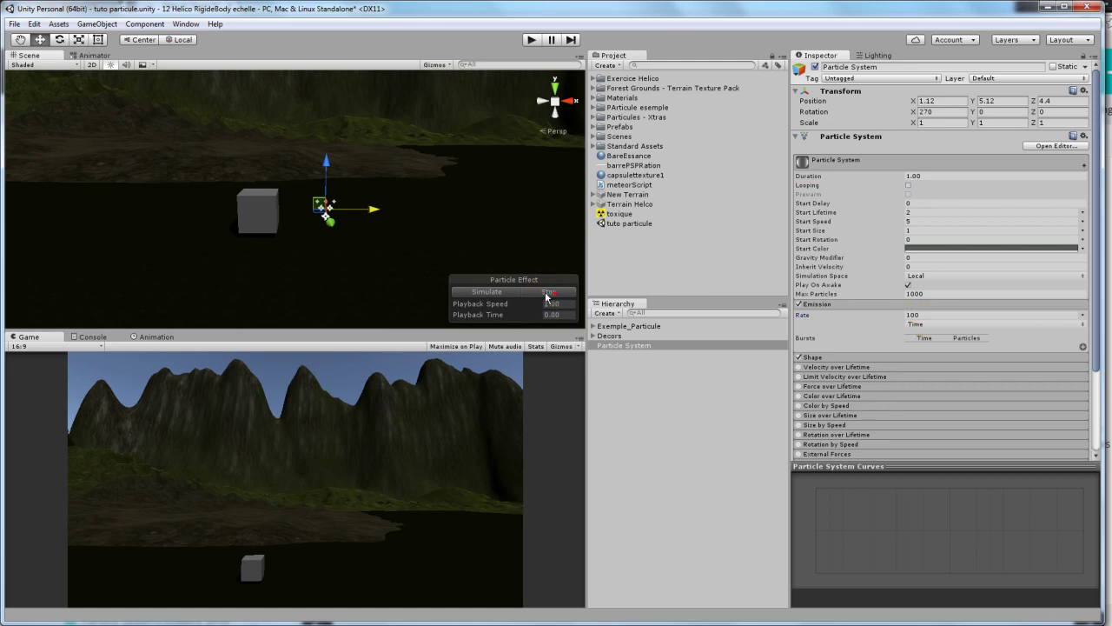
Simulate the effect, lower the emission Rate to 1 and turn Looping on
click(479, 292)
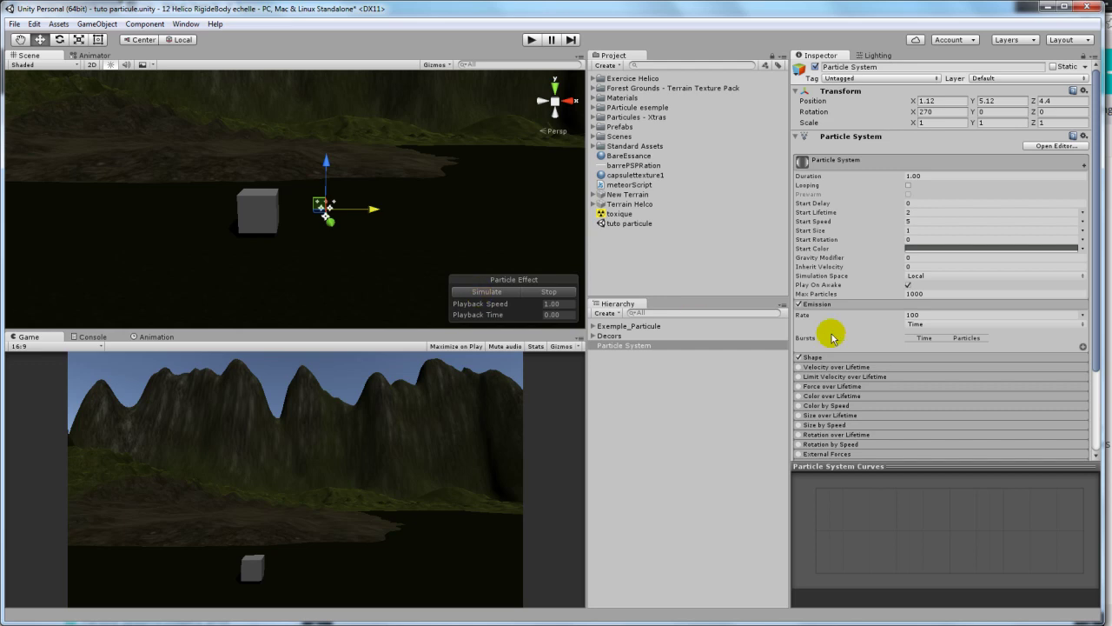
click(940, 315)
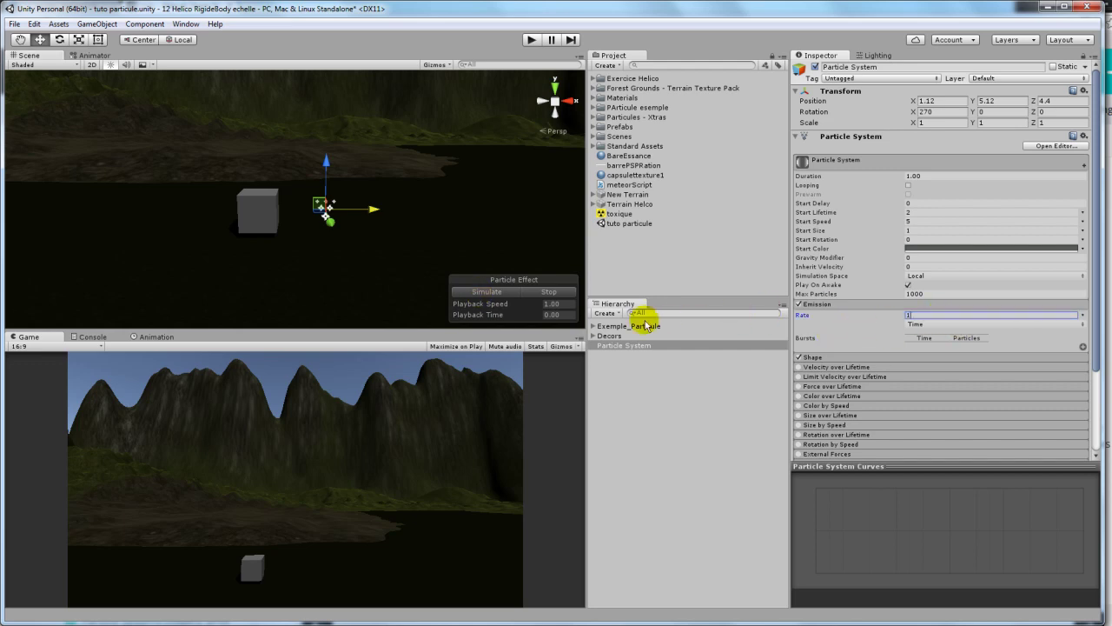
click(908, 186)
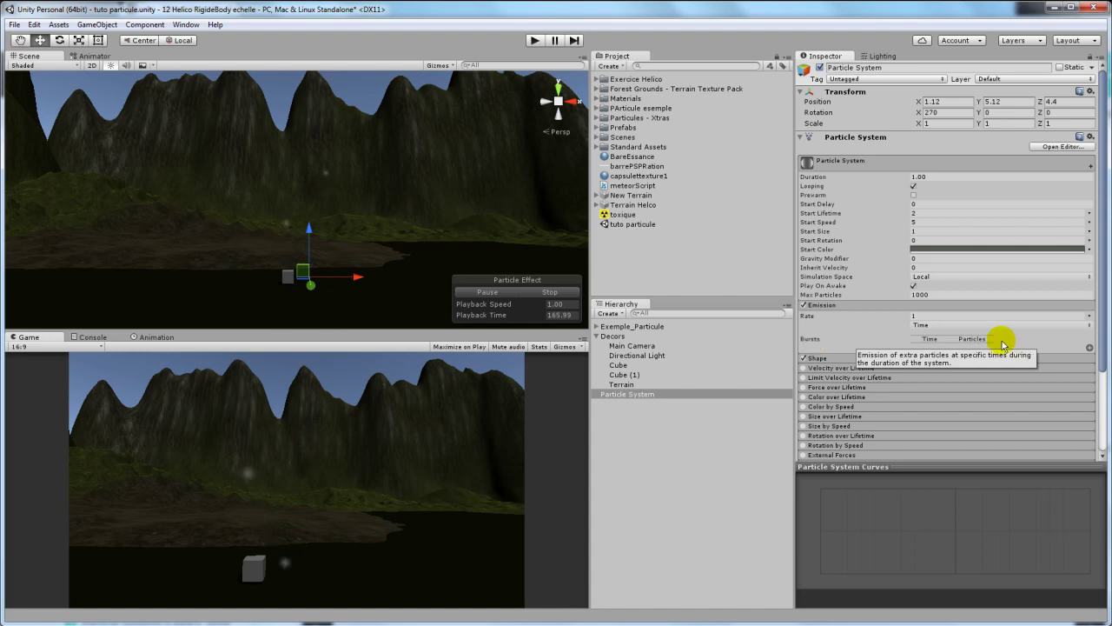
Set the emission Rate to 0 and add two bursts: 30 particles at time 0.00 and 10 particles at 0.50
click(1090, 348)
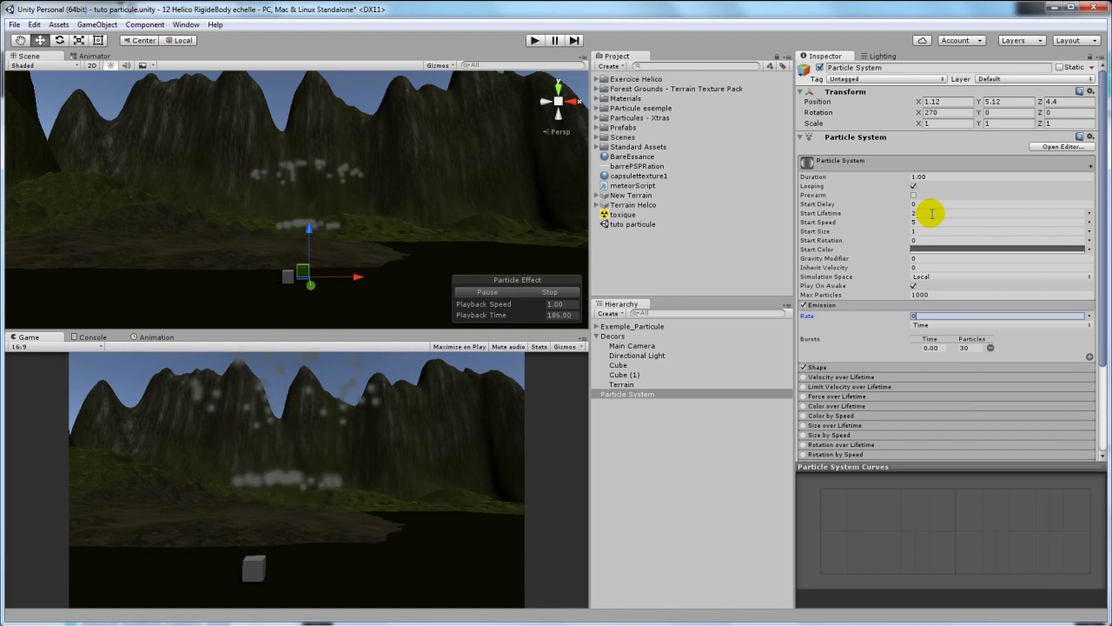
click(1090, 357)
click(937, 347)
click(936, 356)
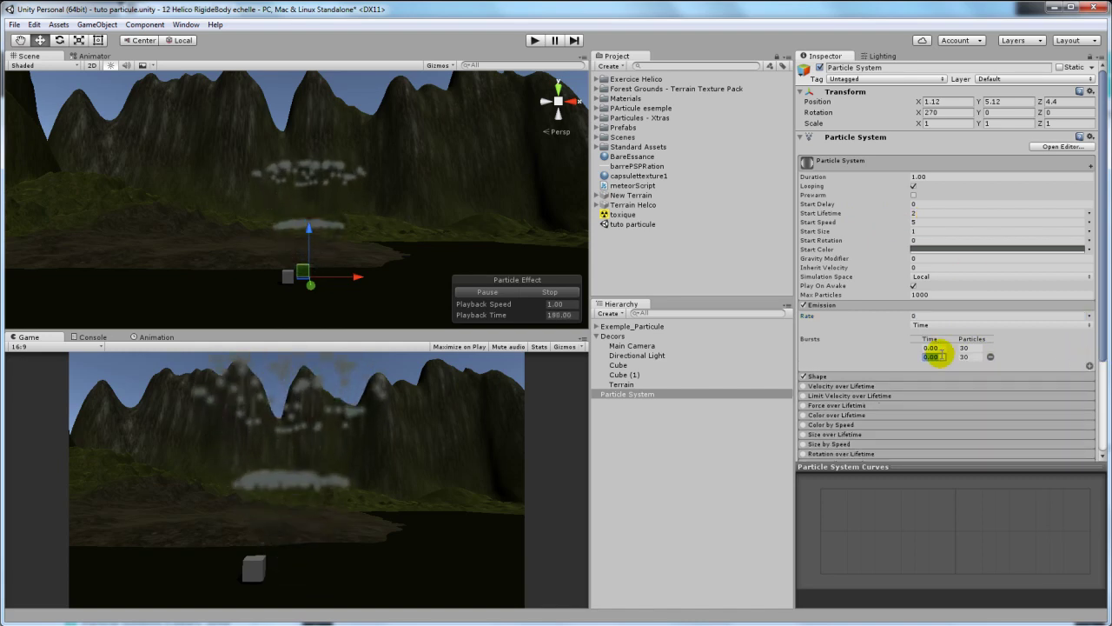
text(5)
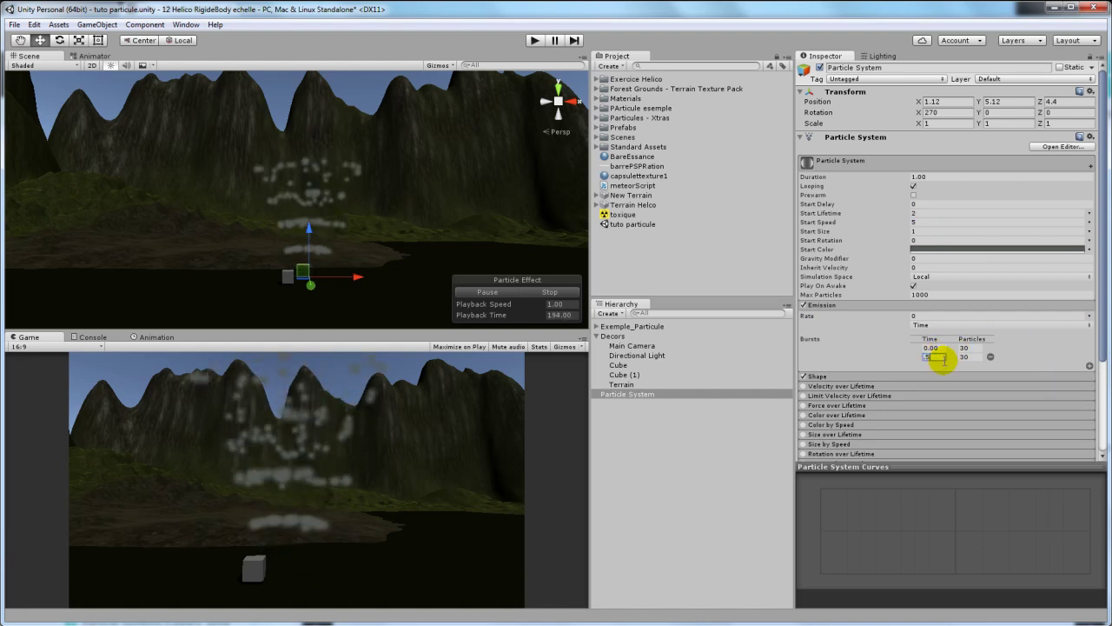
click(964, 356)
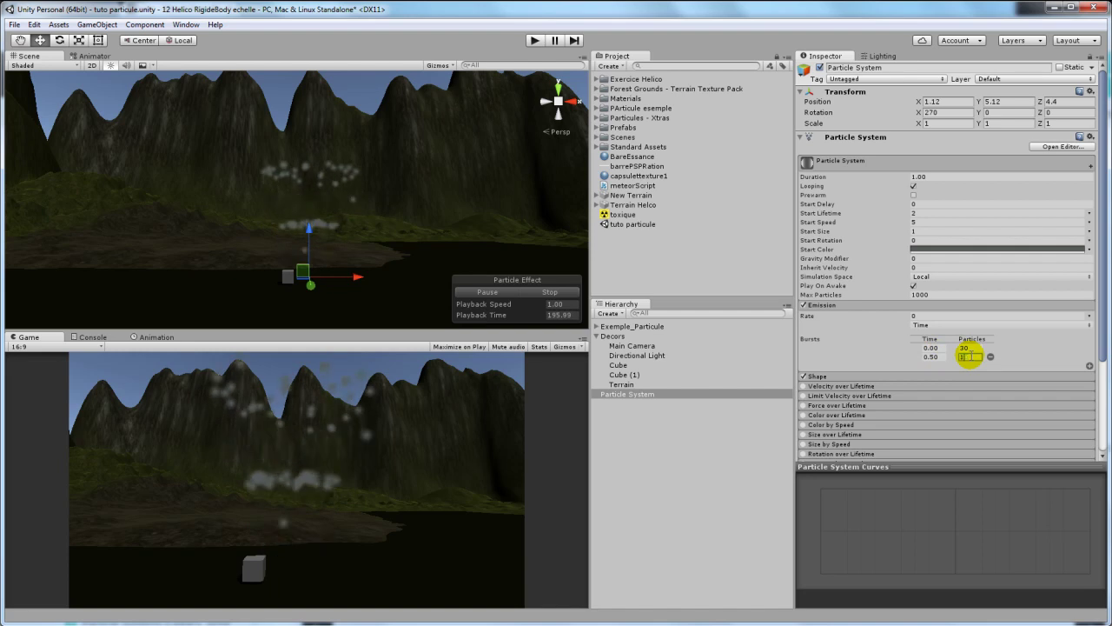
text(10)
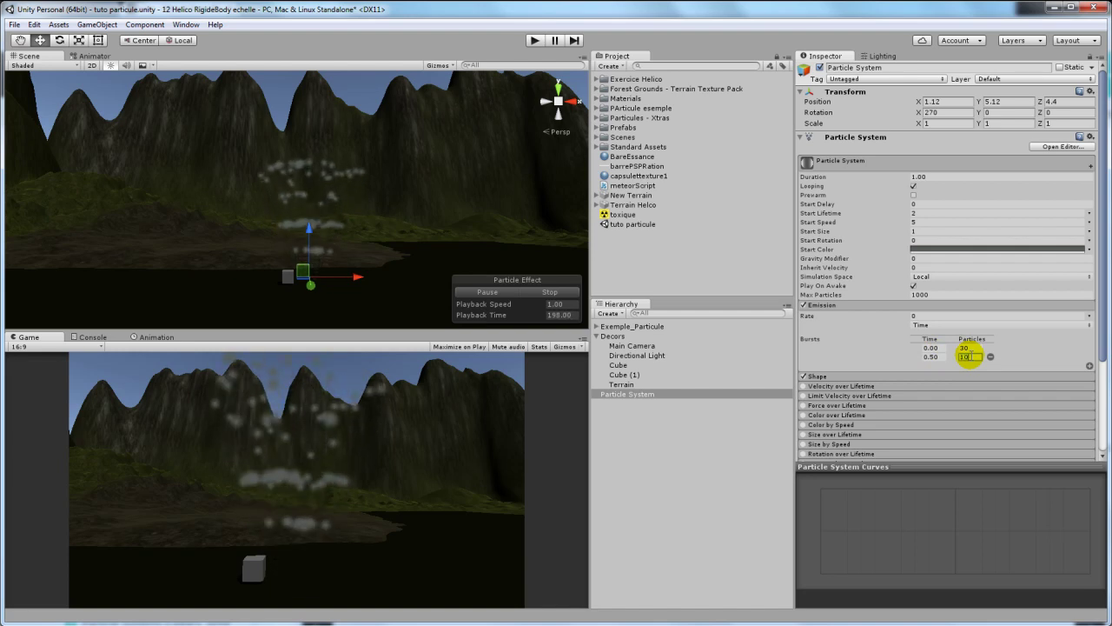
click(306, 530)
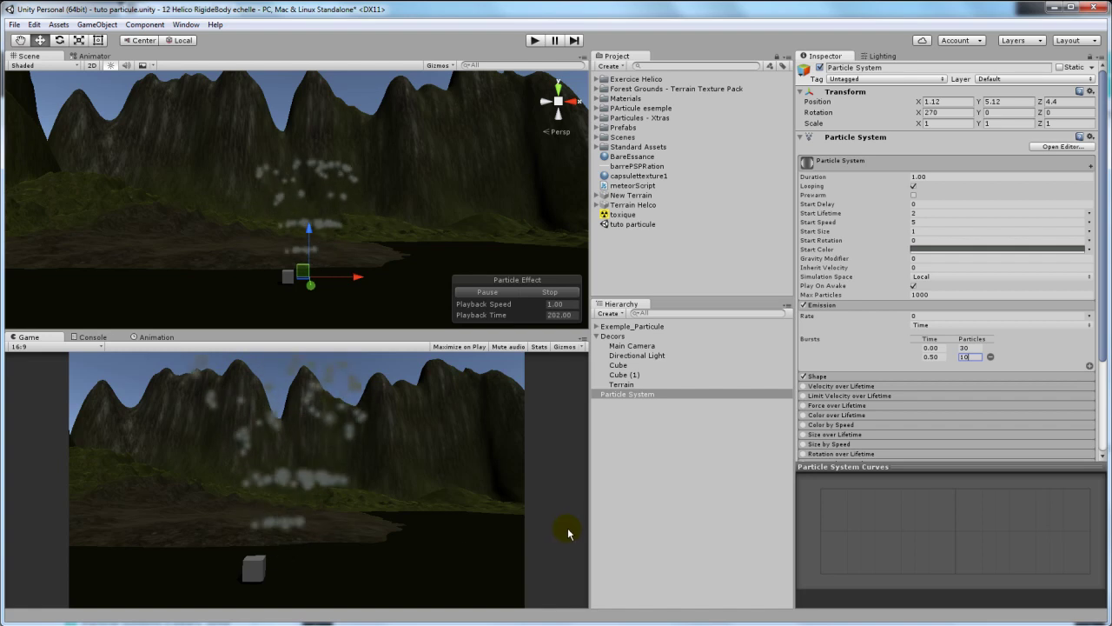
Try an emission Rate of 5 with the bursts, then remove both bursts and set the Rate to 10
click(921, 316)
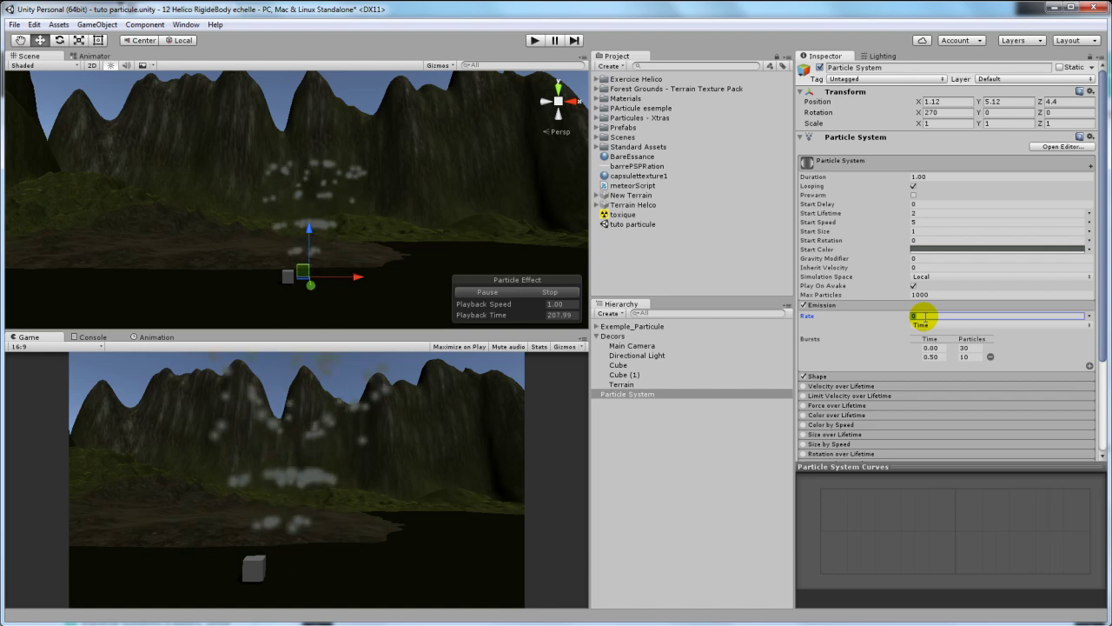
text(5)
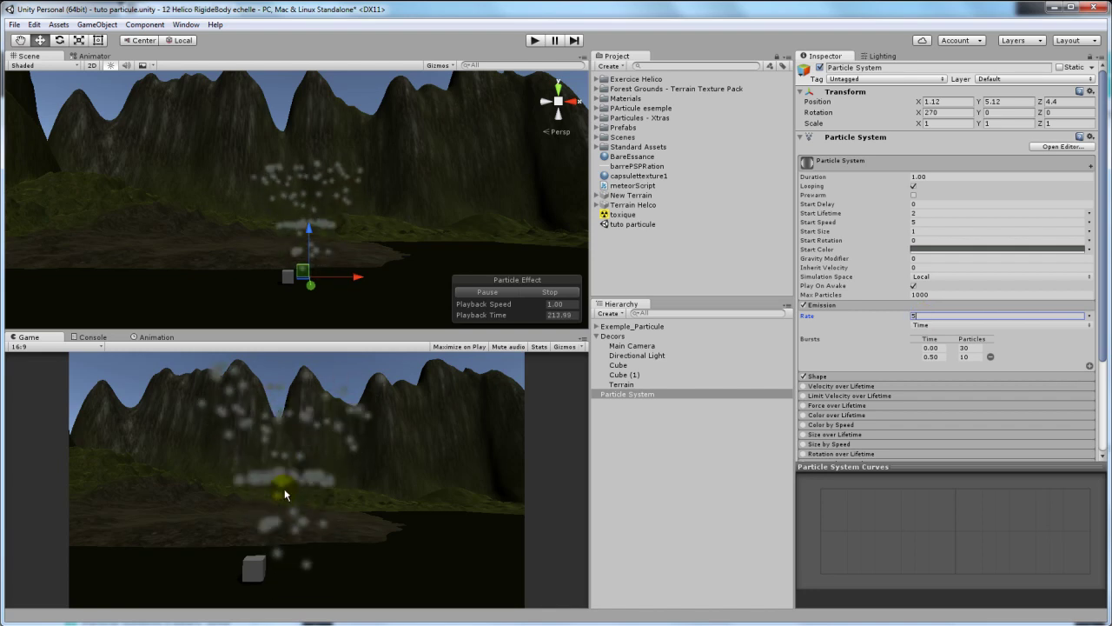
click(991, 357)
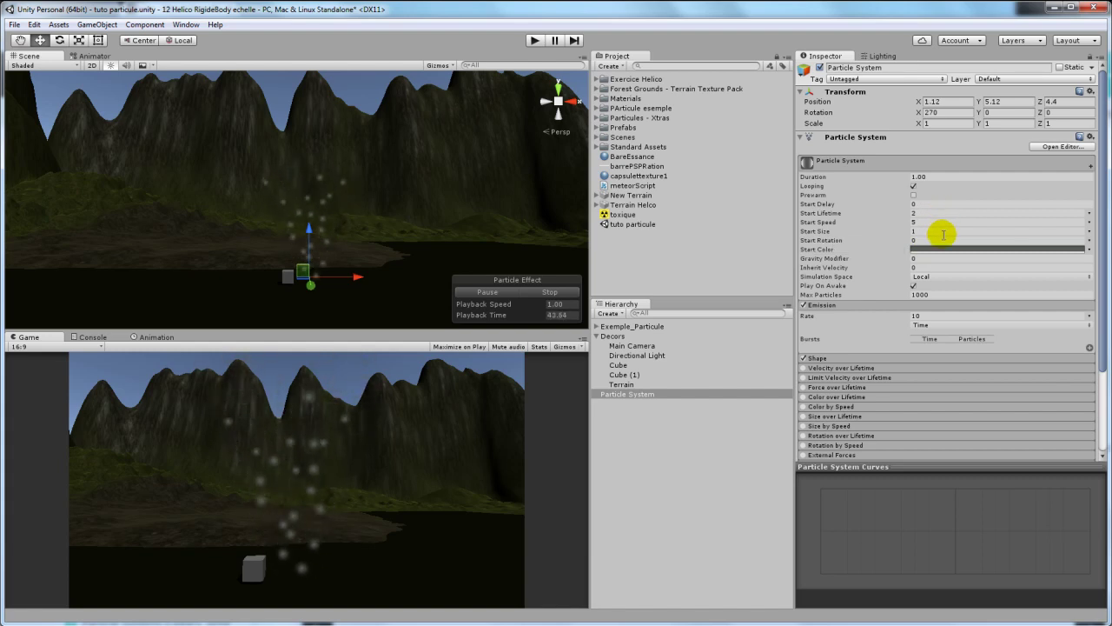
Make Start Lifetime random between the constants 0.1 and 2, and Start Speed random between 1 and 10
click(1091, 214)
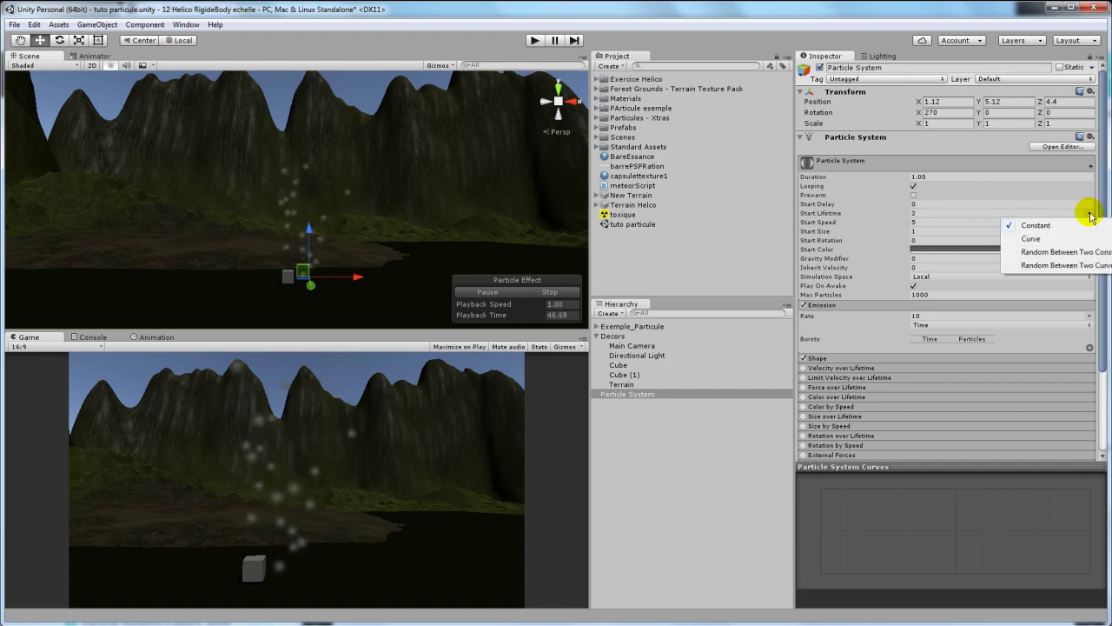
click(1048, 253)
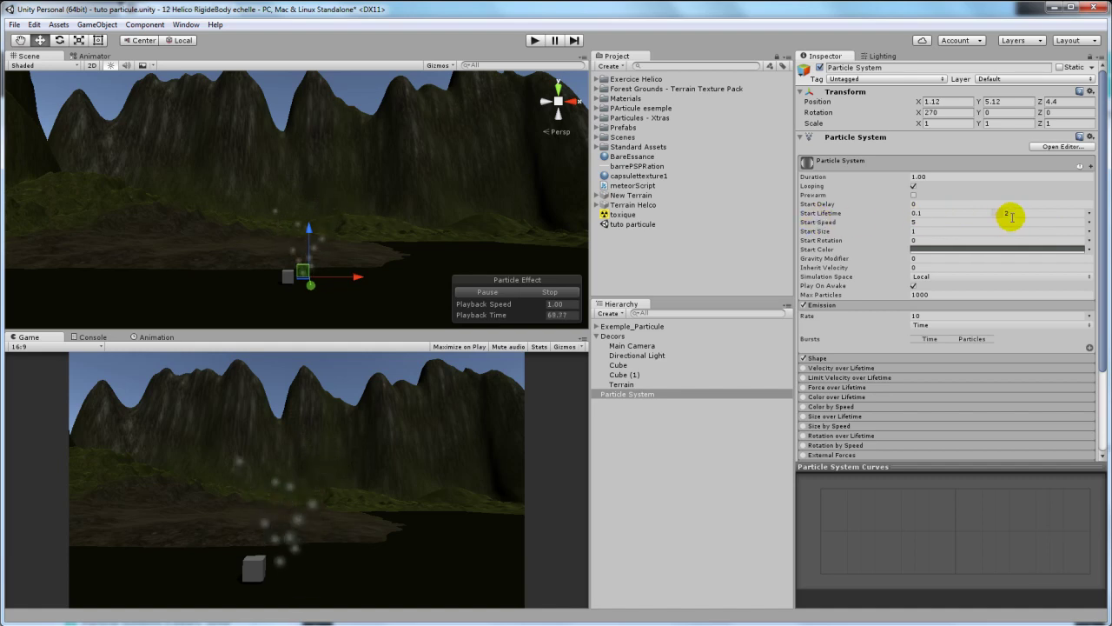
click(1090, 217)
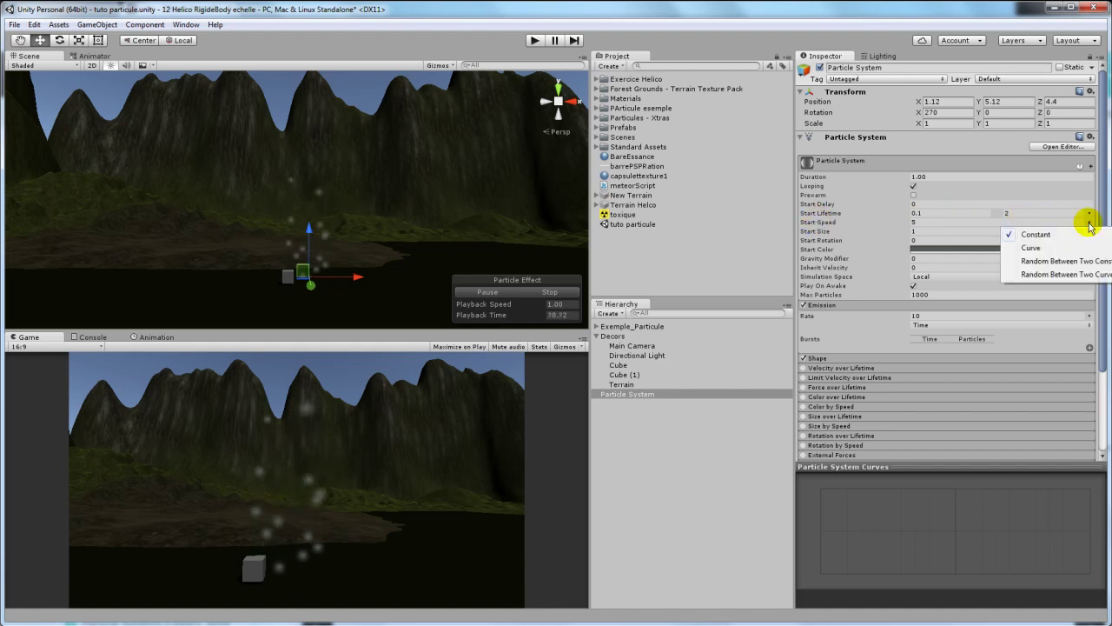
click(1067, 261)
click(926, 222)
text(1)
click(1010, 221)
text(4)
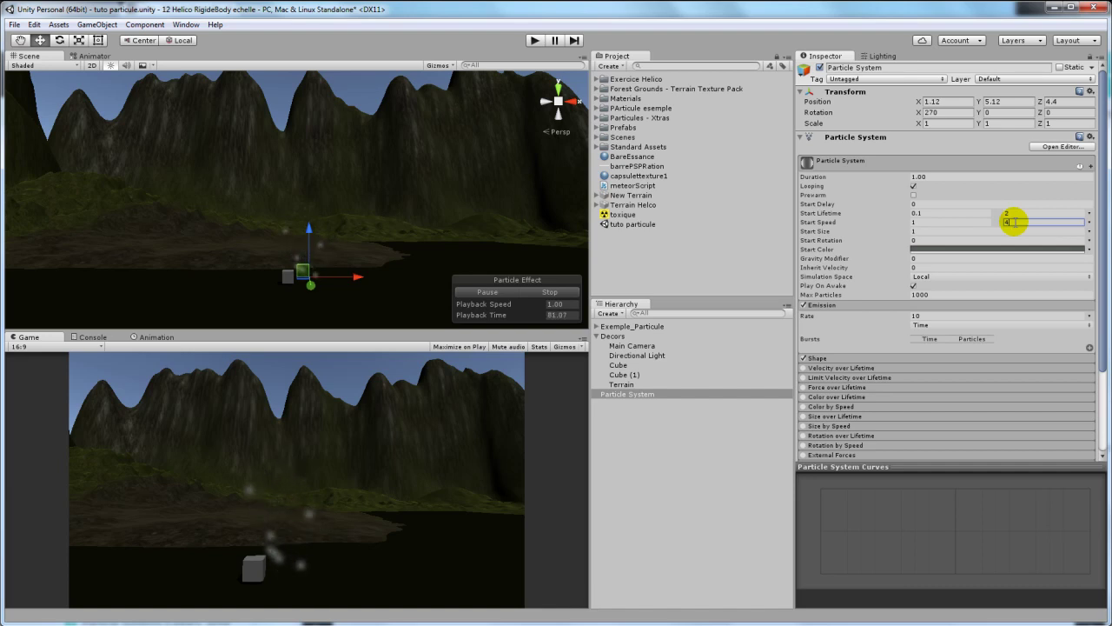
text(10)
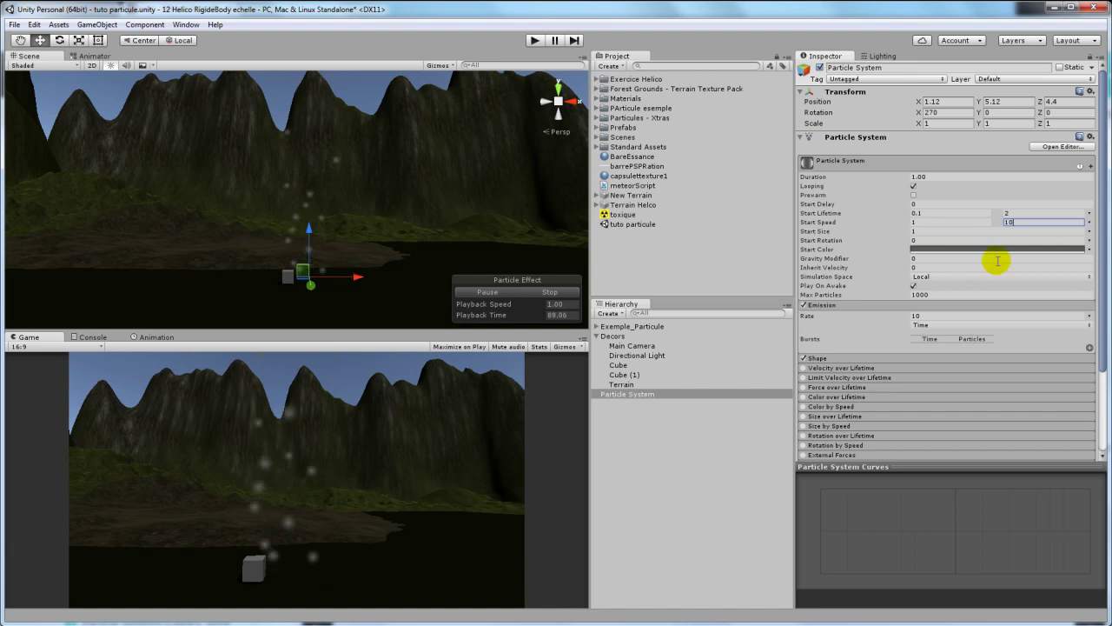
Make the particles' Start Size random between the constants 0.5 and 4
click(1089, 232)
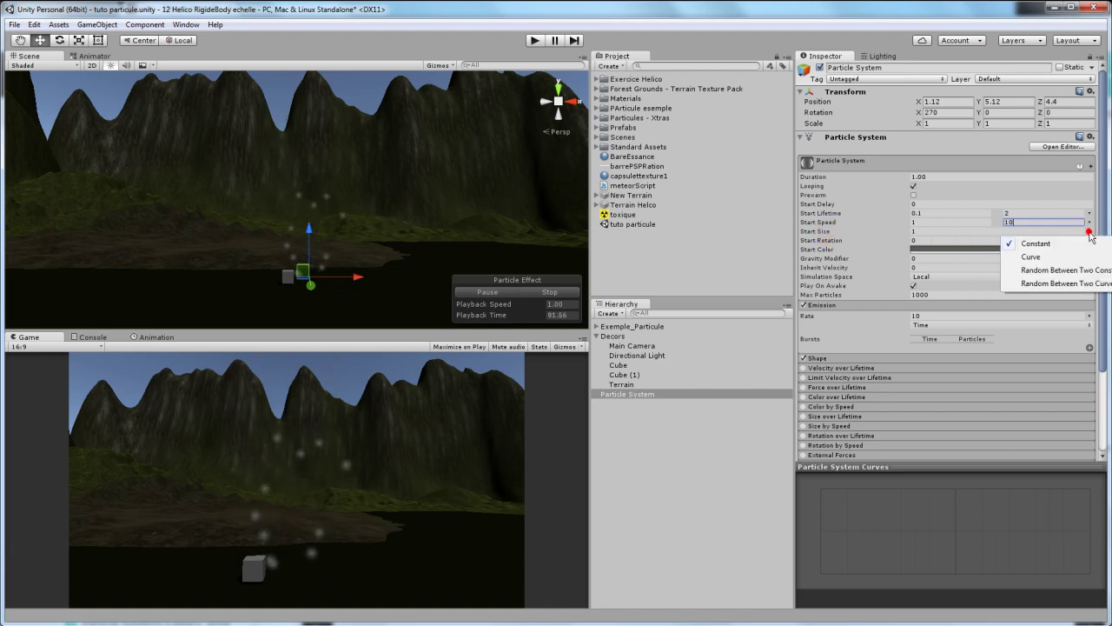
click(1057, 276)
click(952, 232)
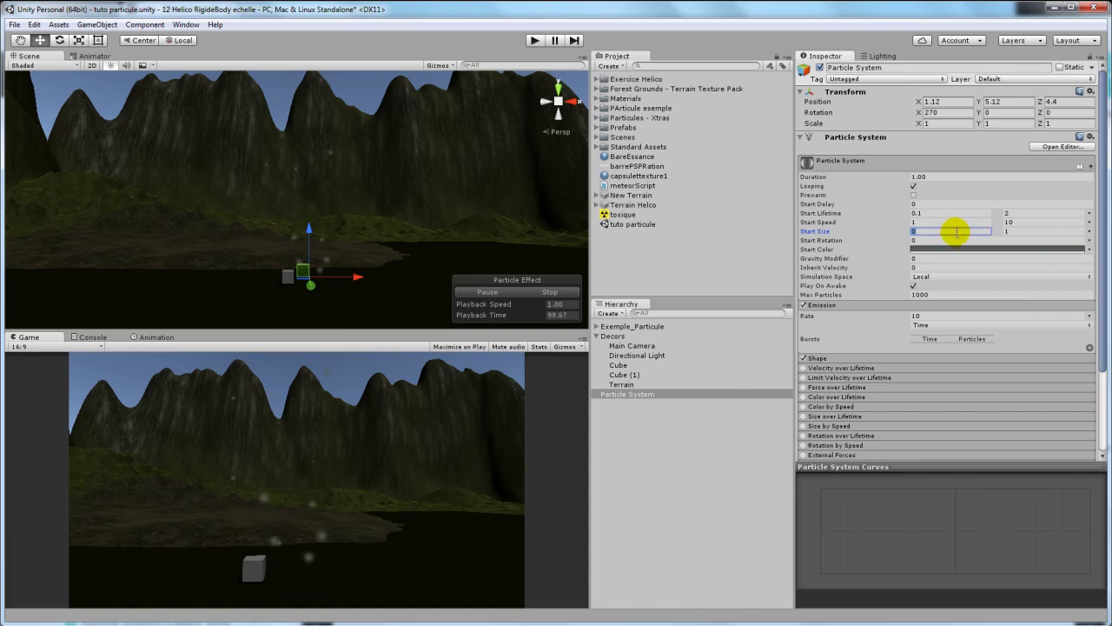
text(.5)
click(1027, 233)
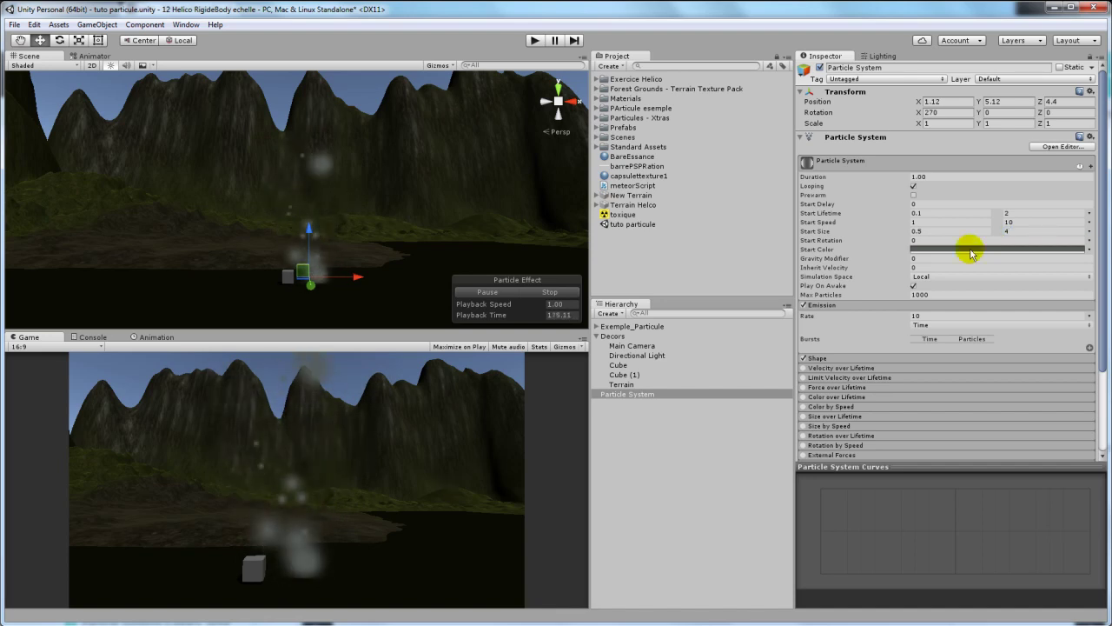
Make Start Color random between two colours, giving the second a translucent mid grey, and check the first colour's alpha
click(1089, 249)
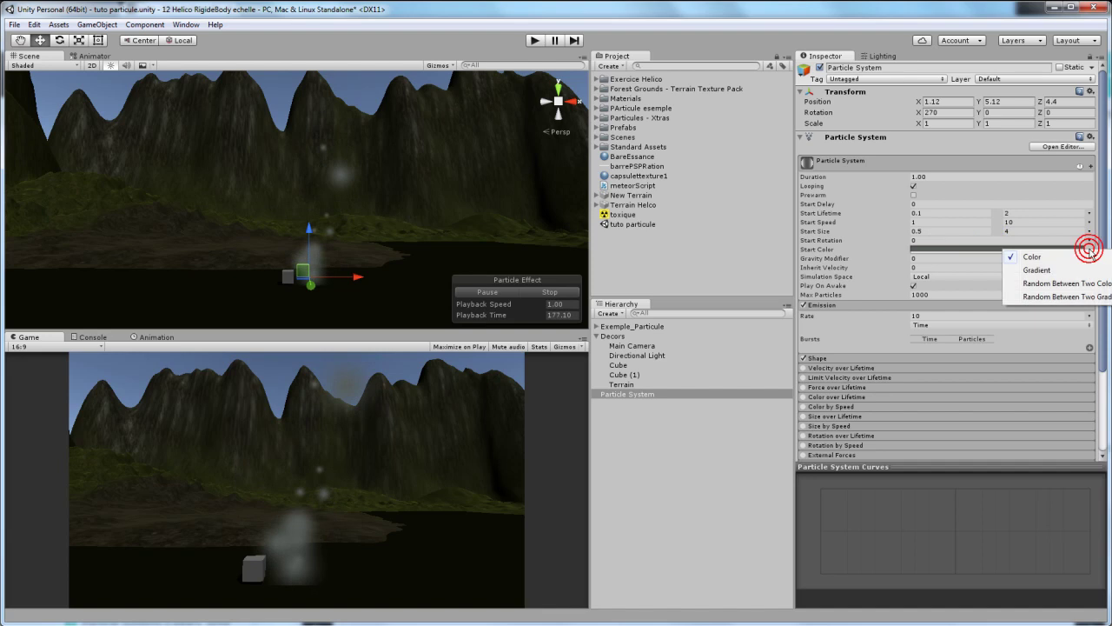
click(1041, 284)
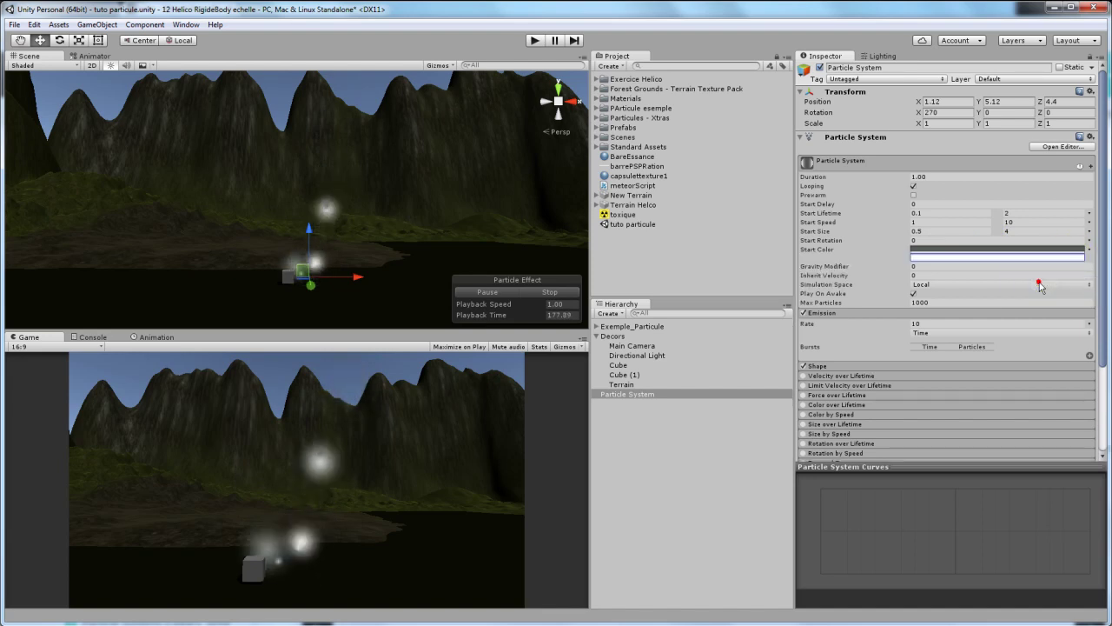
click(953, 258)
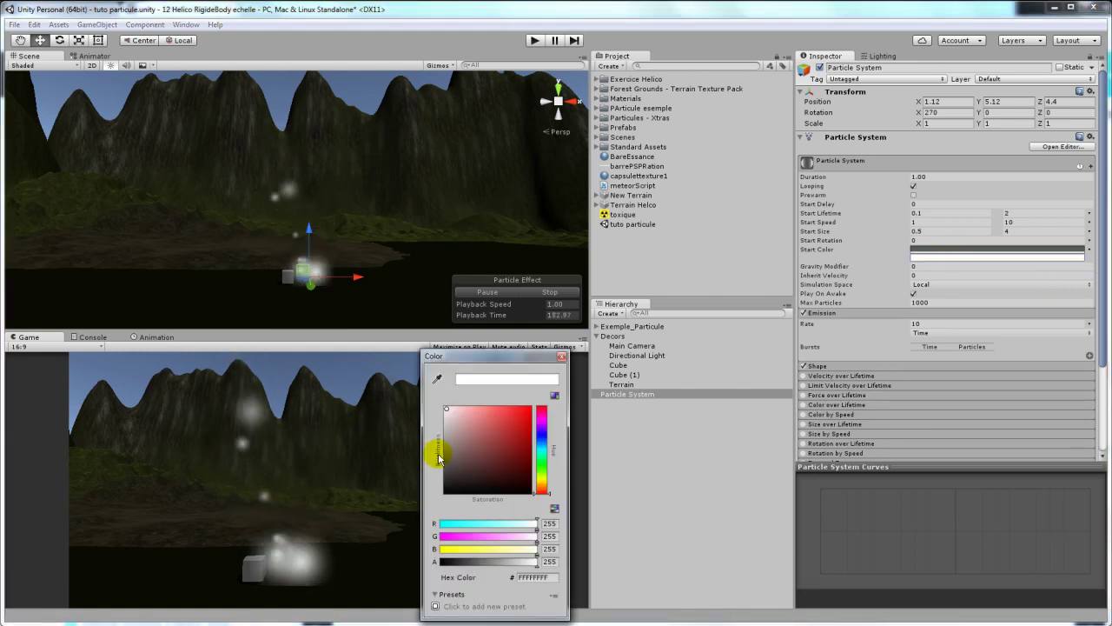
drag(449, 464, 447, 442)
drag(536, 562, 473, 570)
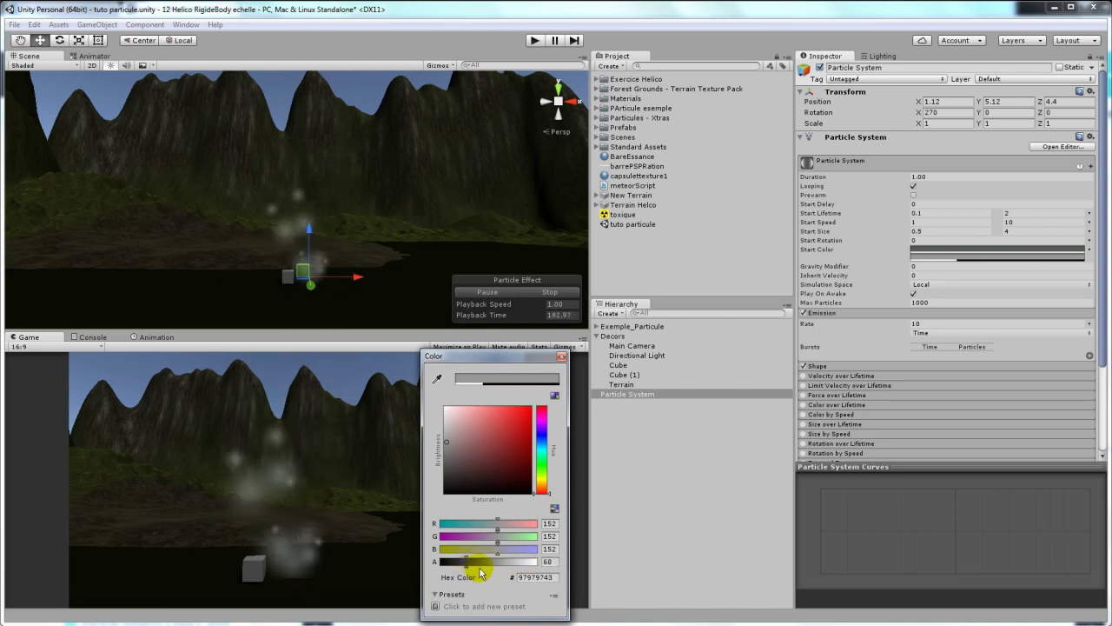
click(950, 249)
click(498, 560)
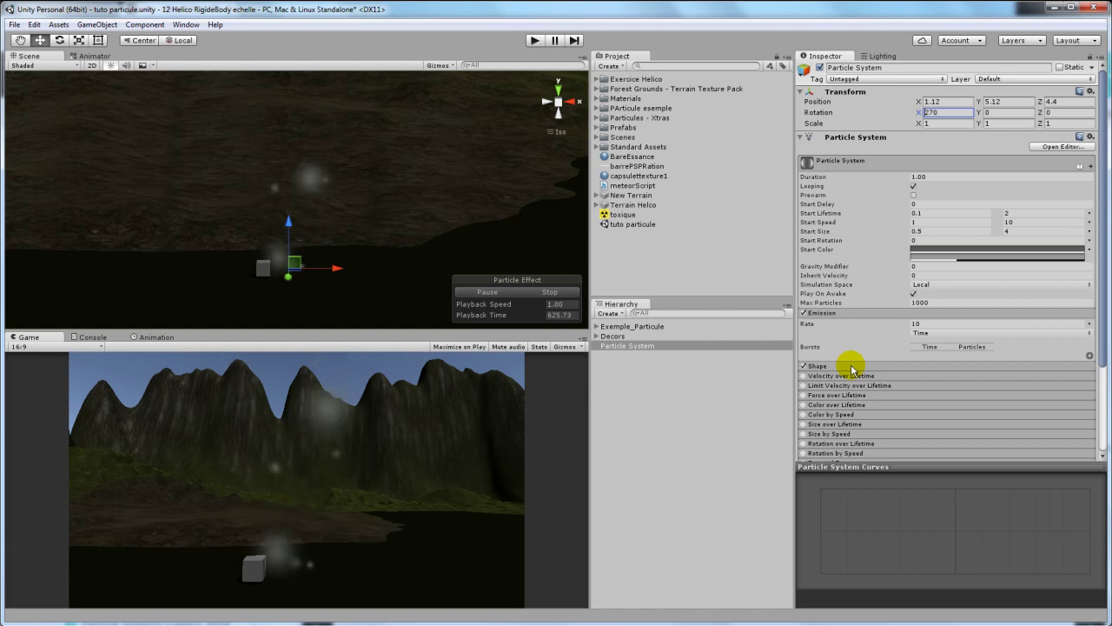
Expand the Shape module, try a cone Angle of 0, and widen the Angle to 38.6
click(825, 369)
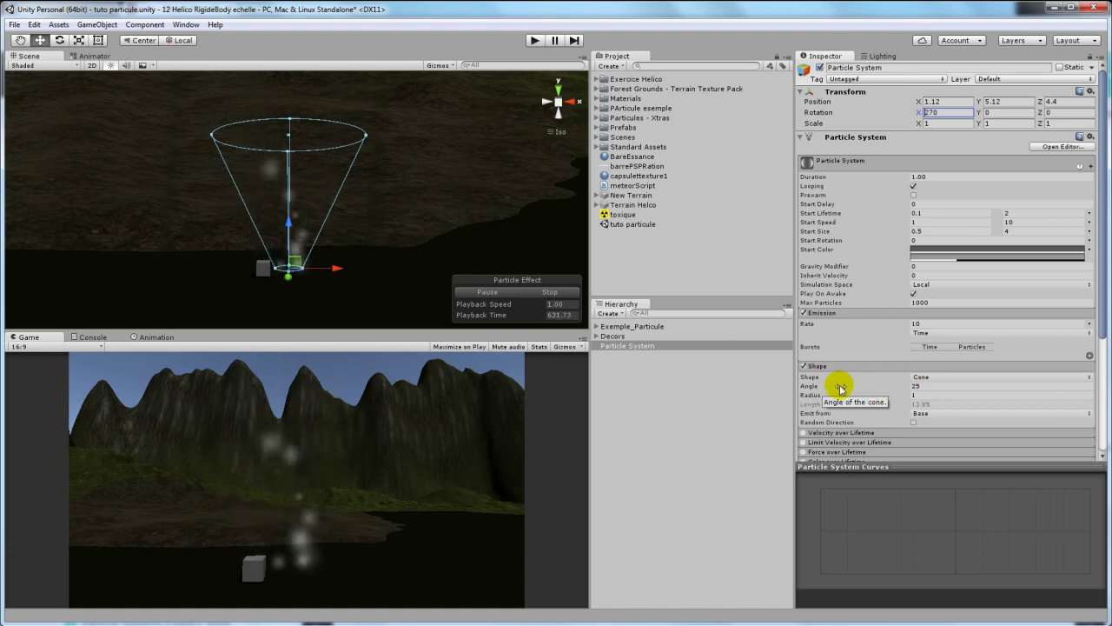
mouse_move(840, 388)
mouse_down()
mouse_move(913, 389)
mouse_move(832, 397)
mouse_up()
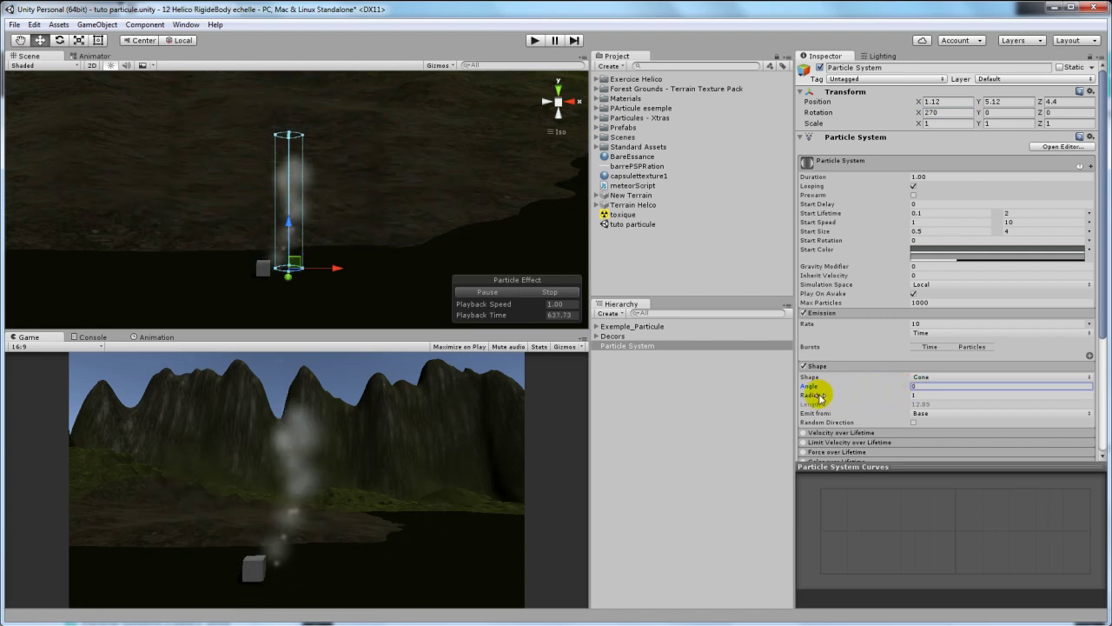
drag(820, 397, 862, 393)
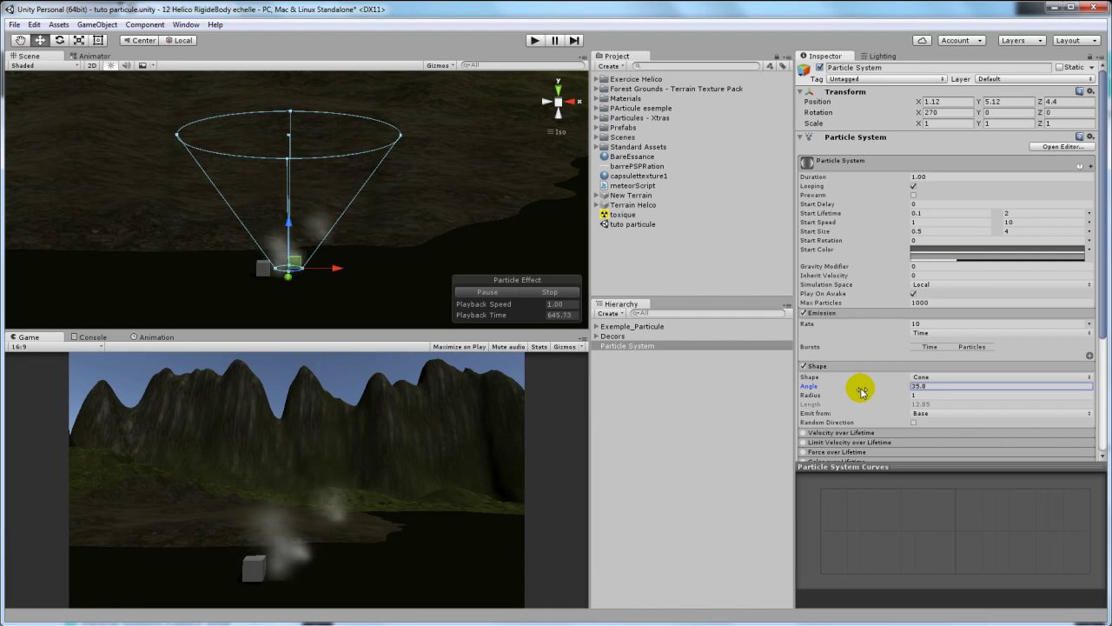
Try a cone Radius of 0.01, widen it to 4, and emit the particles from the Base Shell
drag(856, 385, 809, 404)
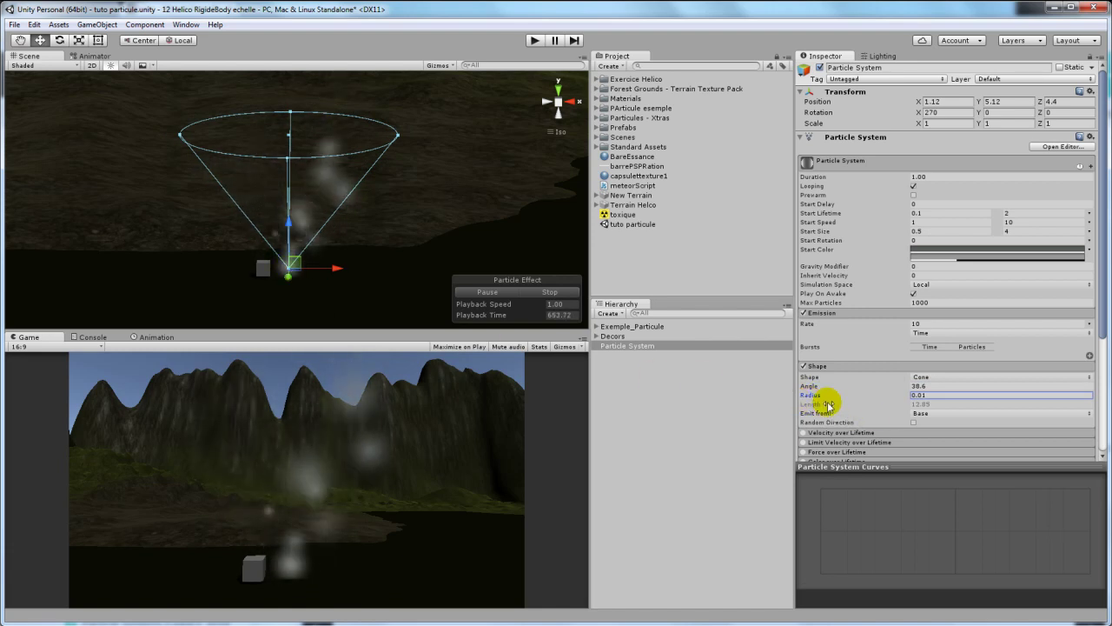
drag(813, 396, 903, 393)
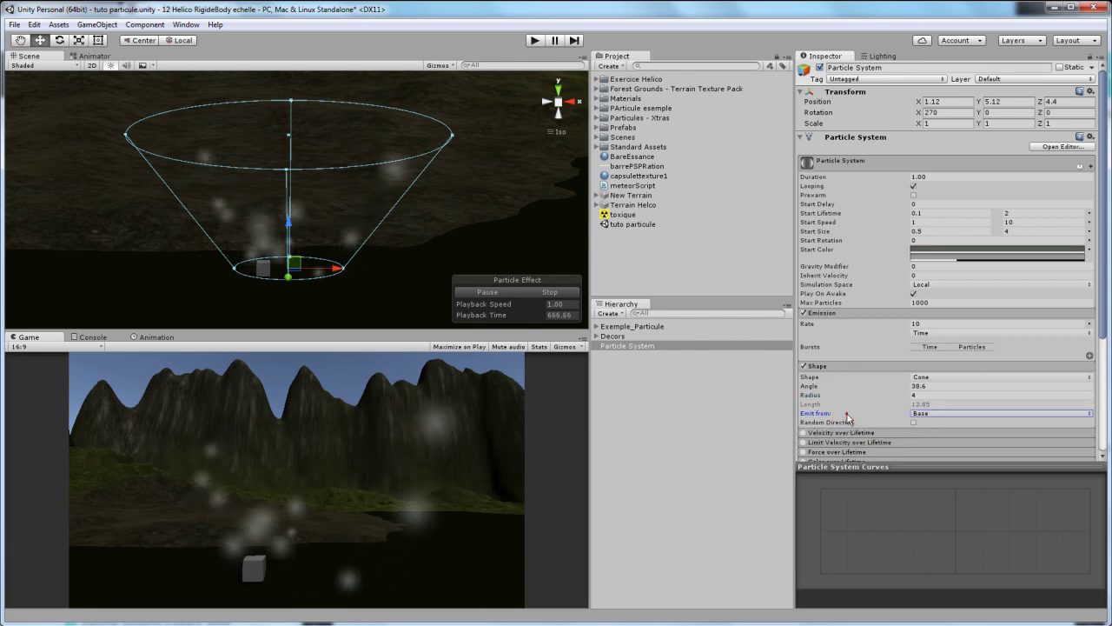
click(935, 415)
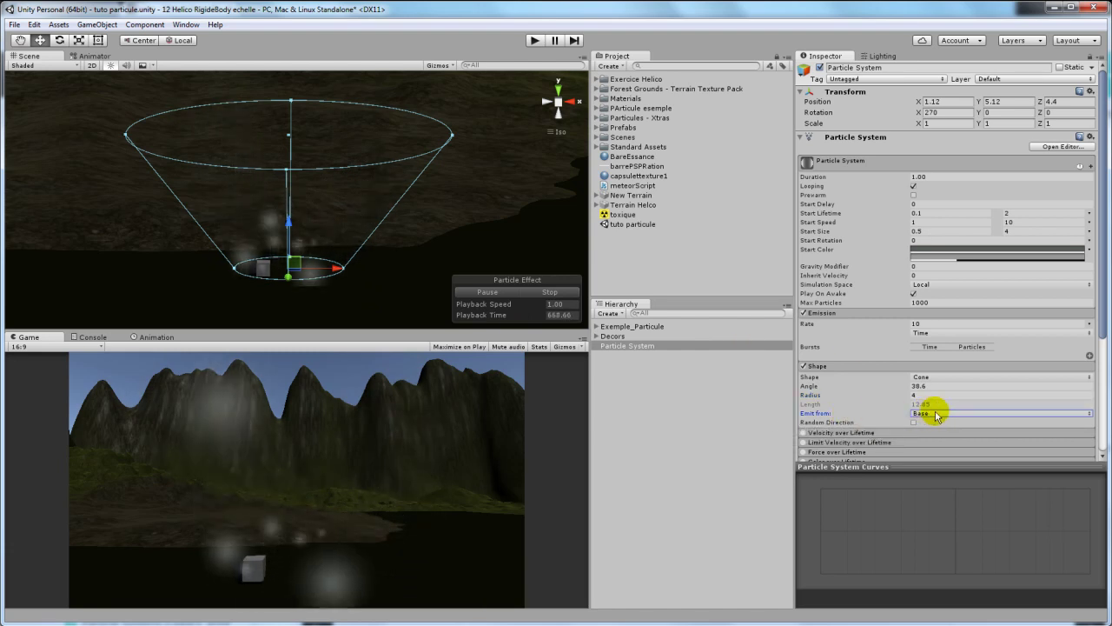
click(936, 415)
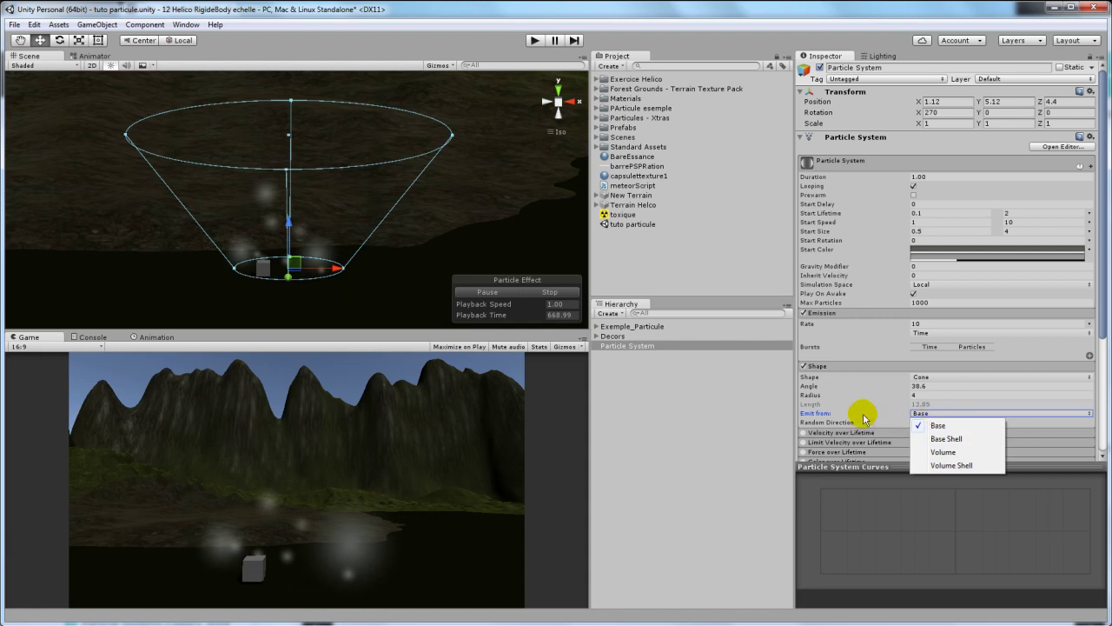
click(943, 438)
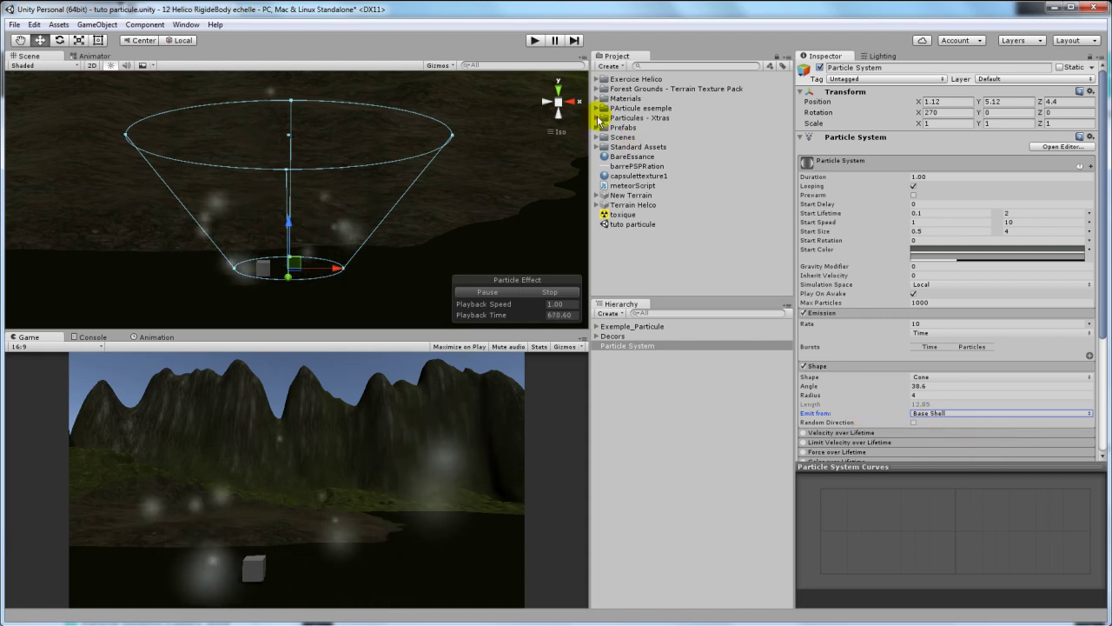
click(558, 89)
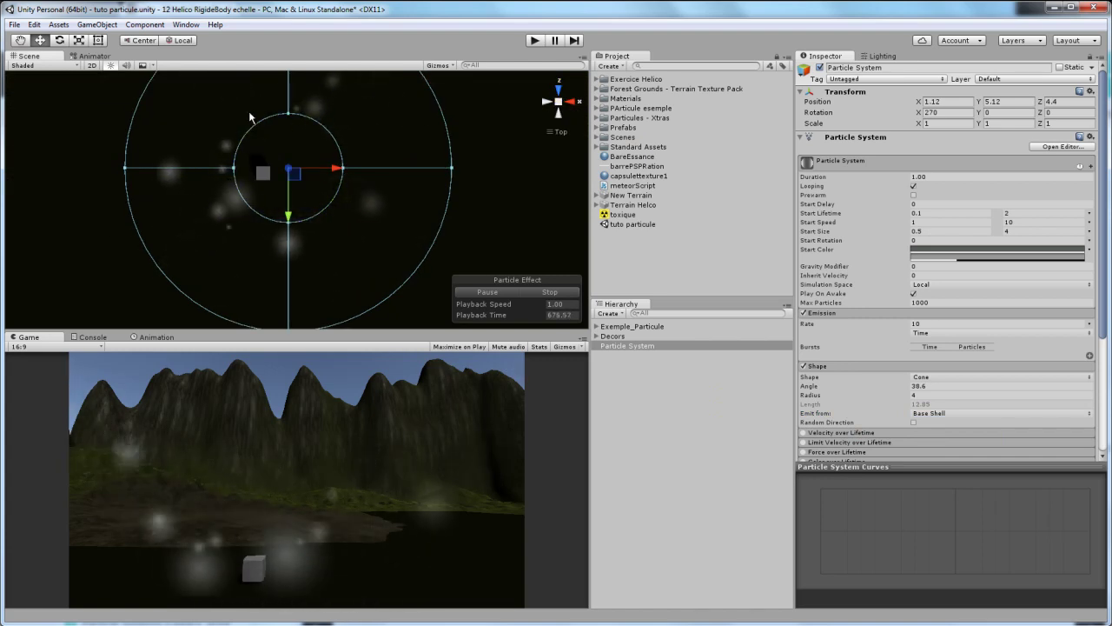
Try emitting the cone's particles from its Volume, and from its Volume Shell
click(940, 414)
click(944, 452)
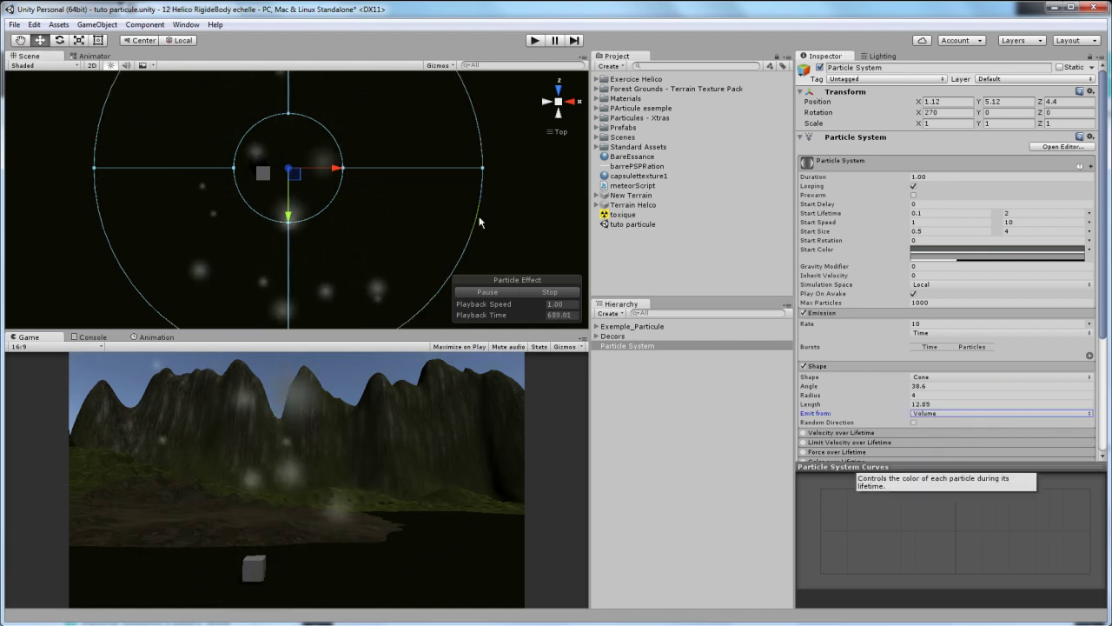
click(946, 414)
click(956, 465)
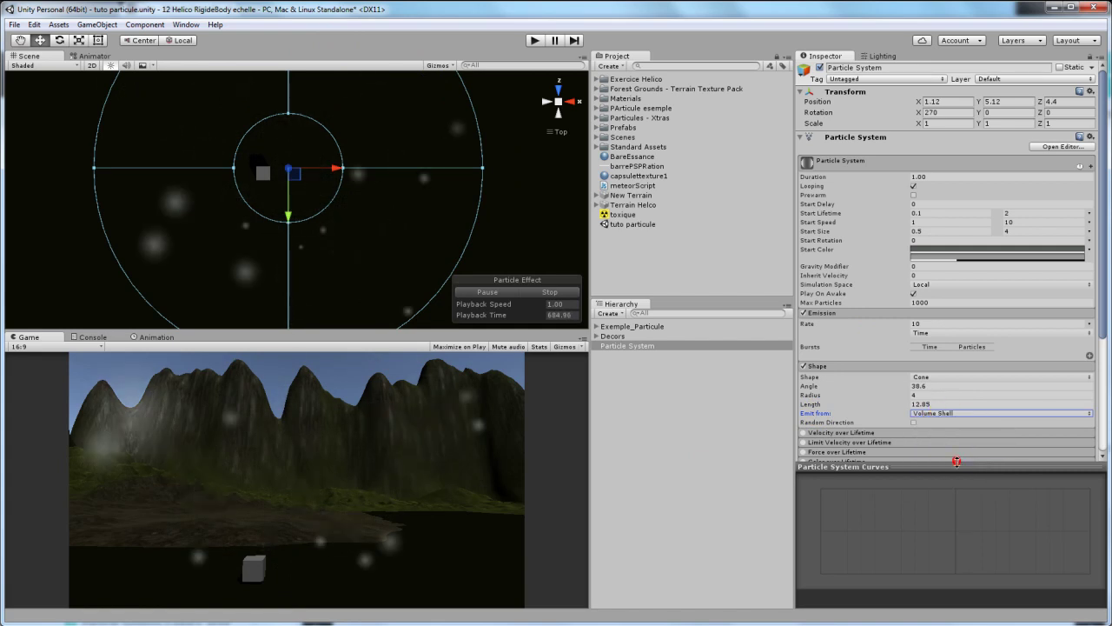
Change the emitter Shape to Sphere and raise the particle system to a Y position of 10.97
click(562, 116)
mouse_move(450, 162)
middle_down()
mouse_move(452, 193)
mouse_move(460, 155)
middle_up()
right_drag(469, 139, 482, 194)
middle_drag(486, 146, 488, 140)
right_drag(488, 140, 510, 176)
click(539, 41)
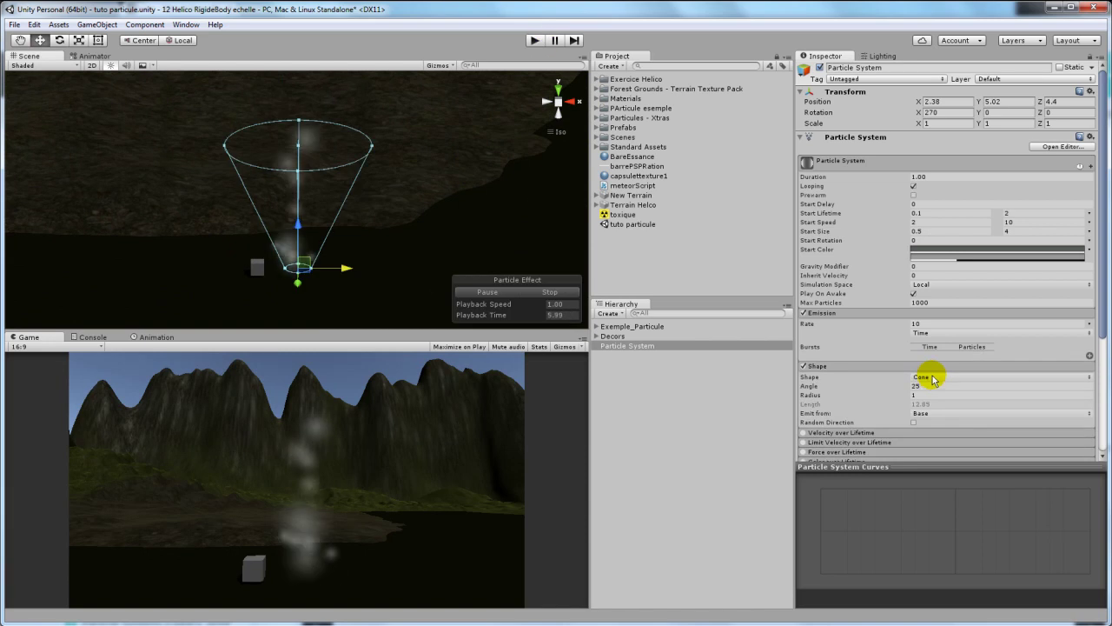
click(926, 376)
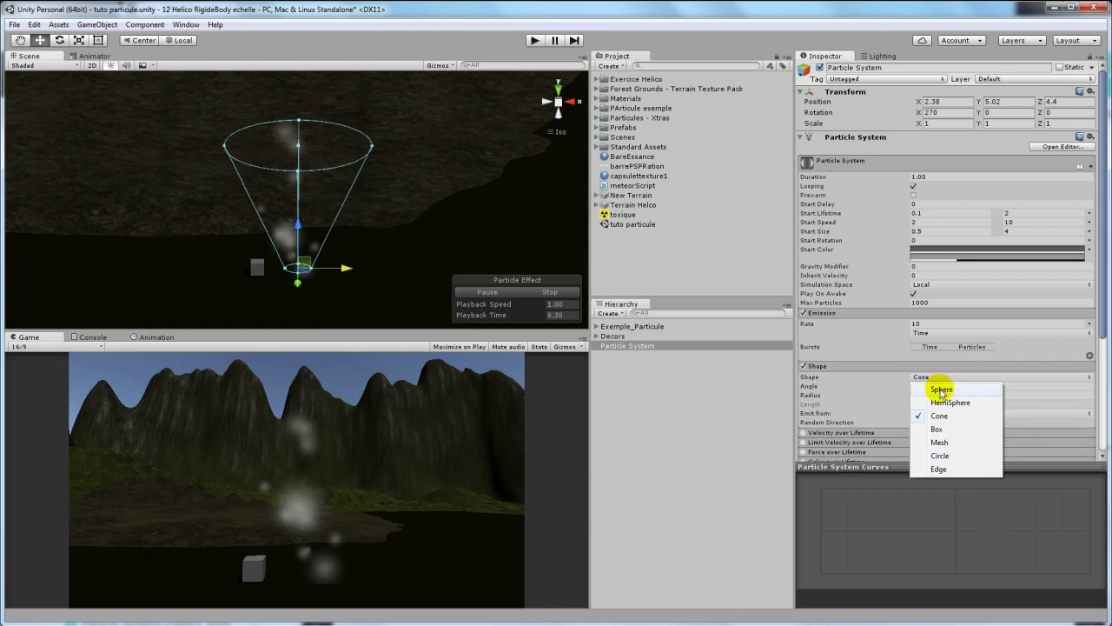
click(941, 389)
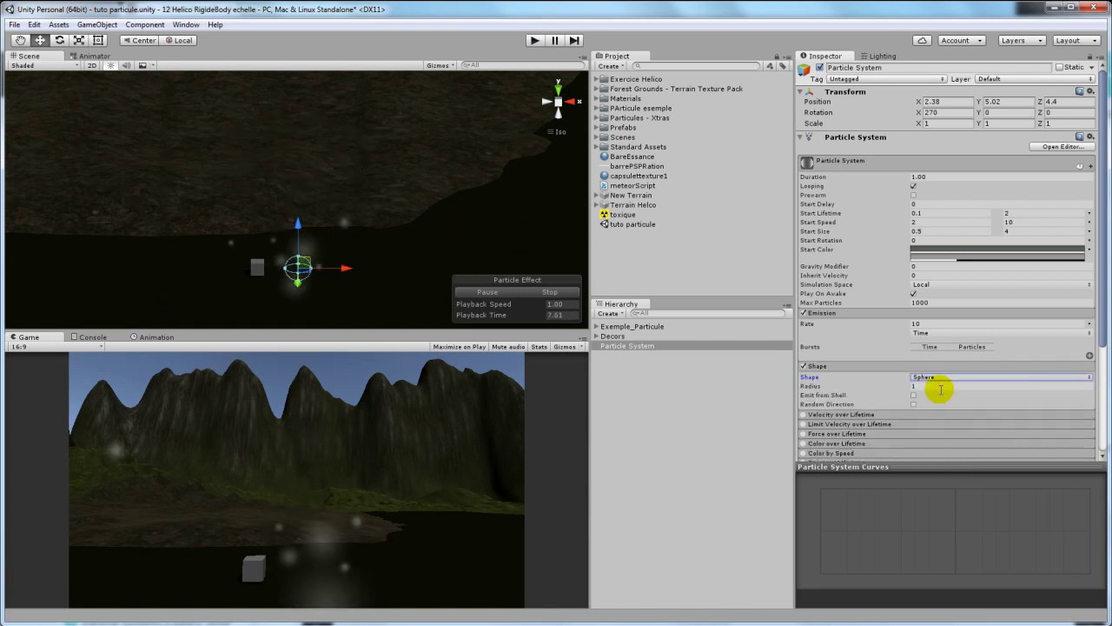
drag(284, 228, 293, 155)
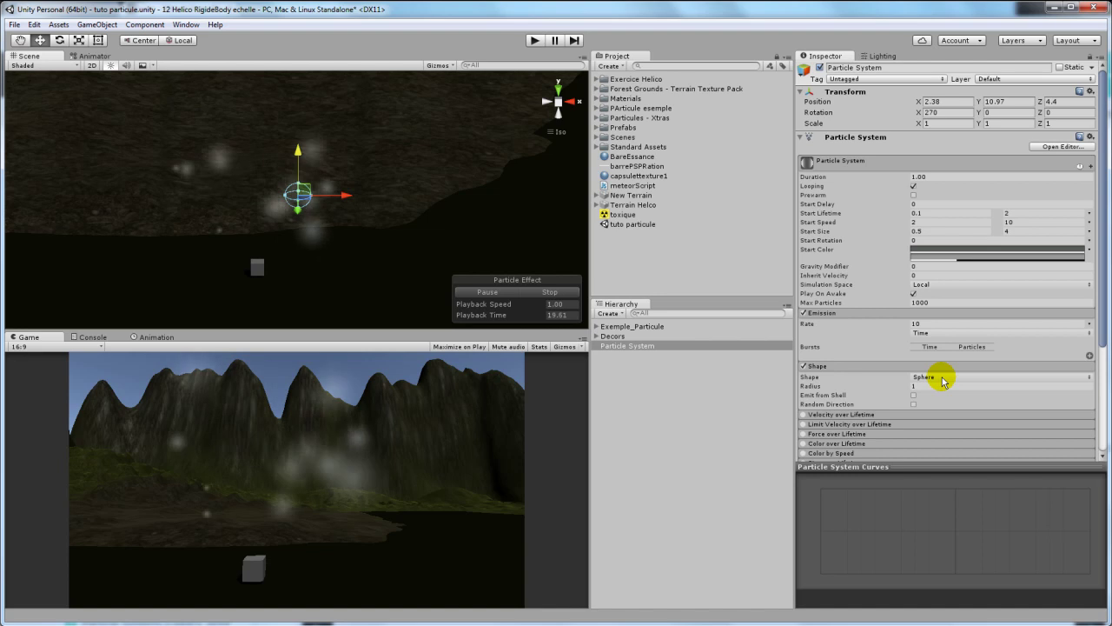
Turn off Looping and set the minimum Start Speed to 5
click(913, 186)
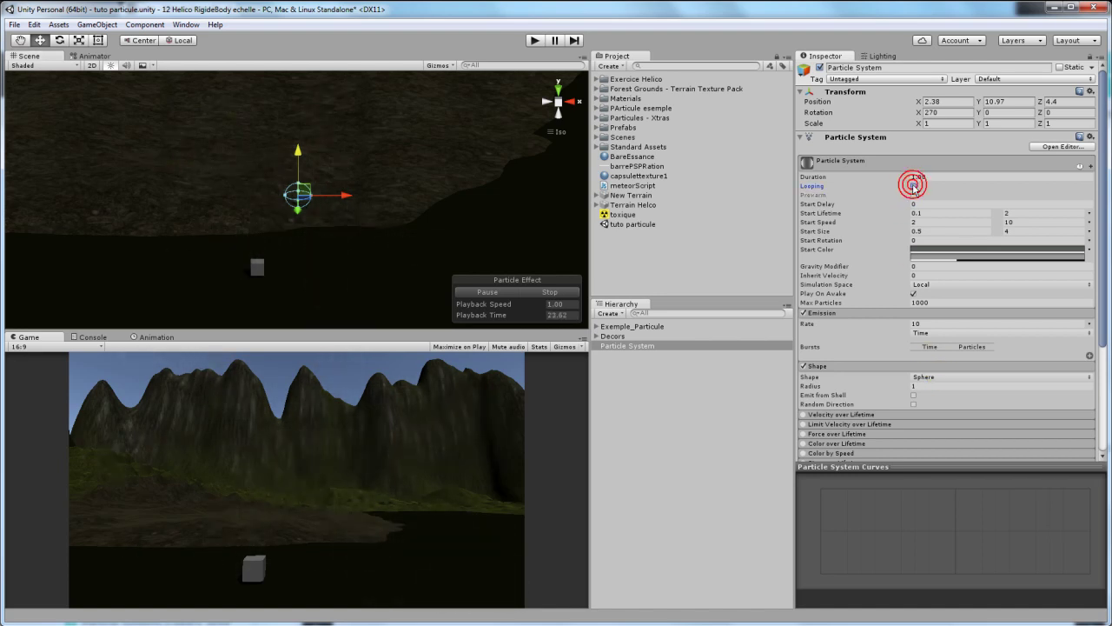
click(949, 222)
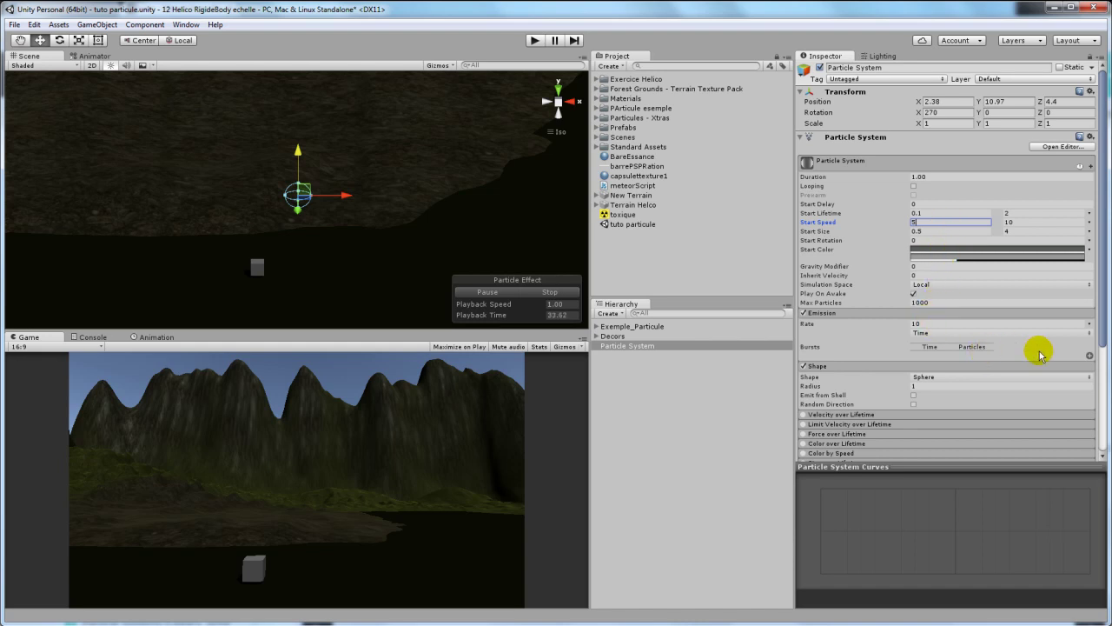
Add a burst of 100 particles at time 0.00, set the Emission Rate to 0, and replay the particle effect
click(1091, 356)
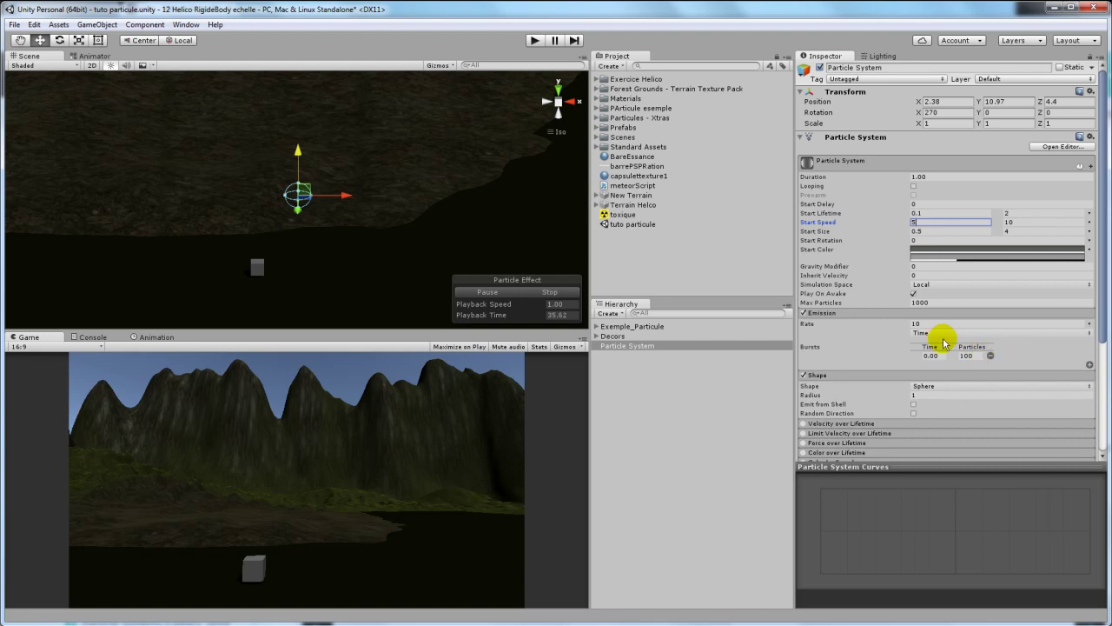
click(922, 322)
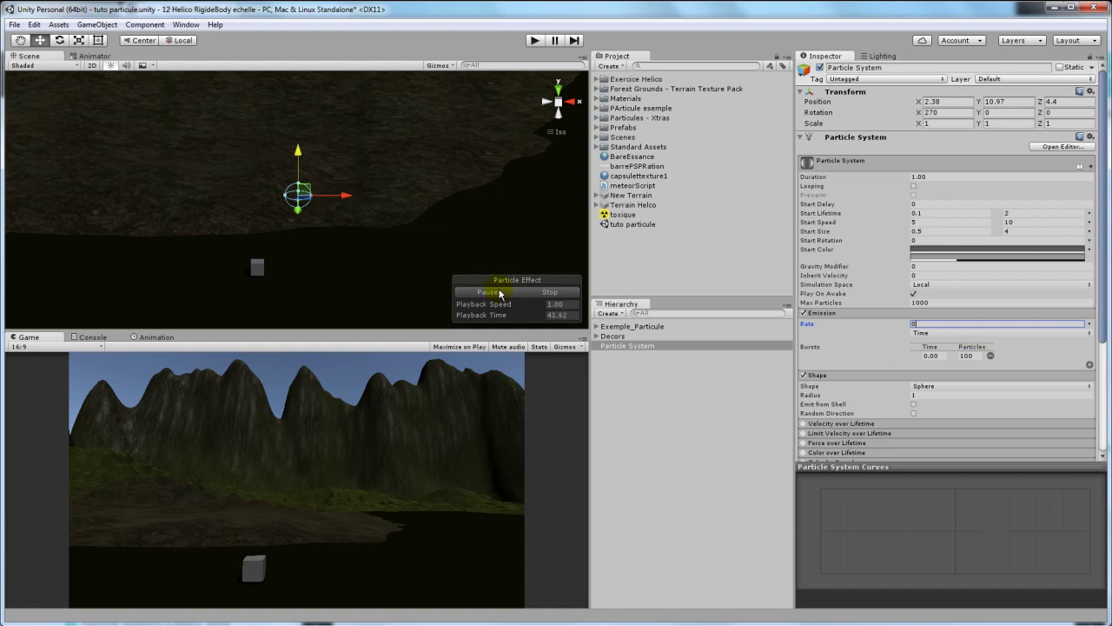
click(558, 295)
click(484, 295)
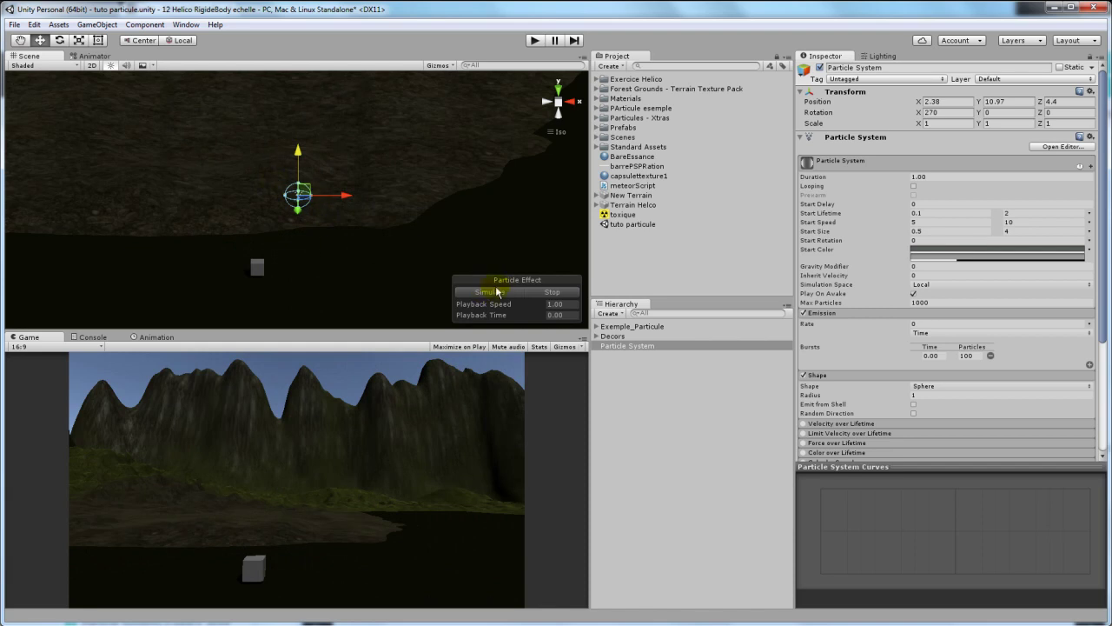
Set the two Start Color colours to opaque yellow-orange F3A90AFF and translucent dark orange DB5B0844, and replay the effect
click(912, 249)
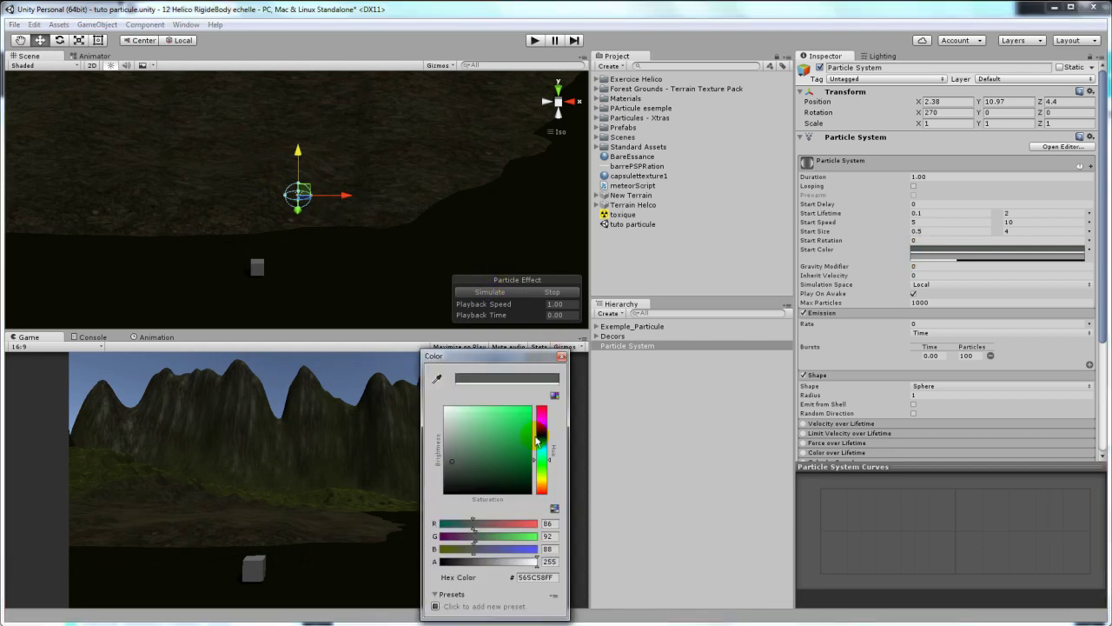
click(541, 487)
click(526, 418)
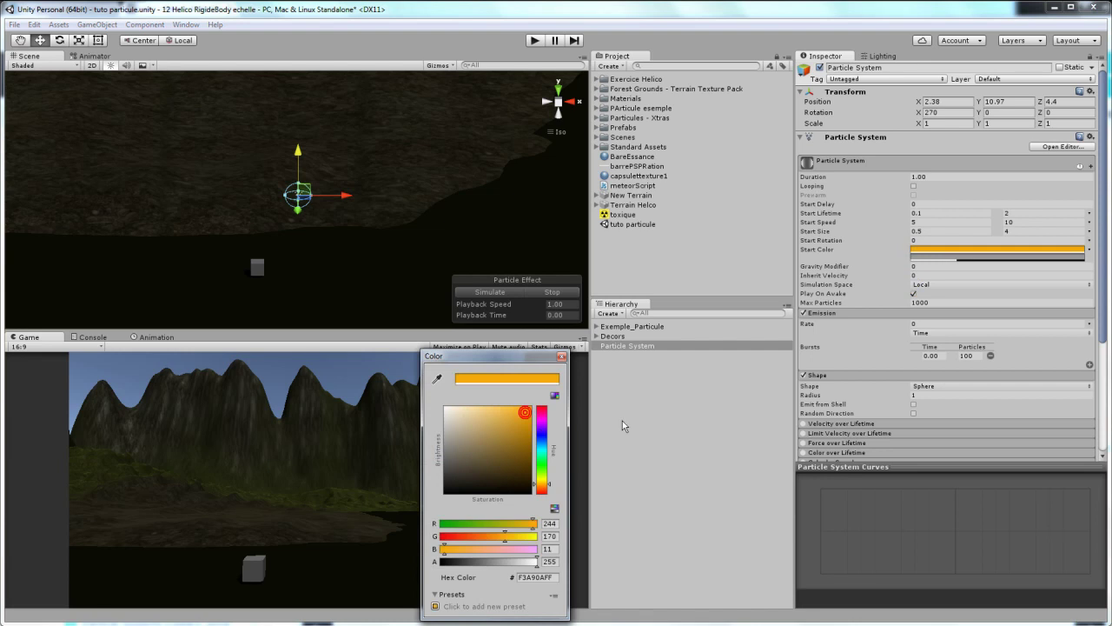
click(953, 258)
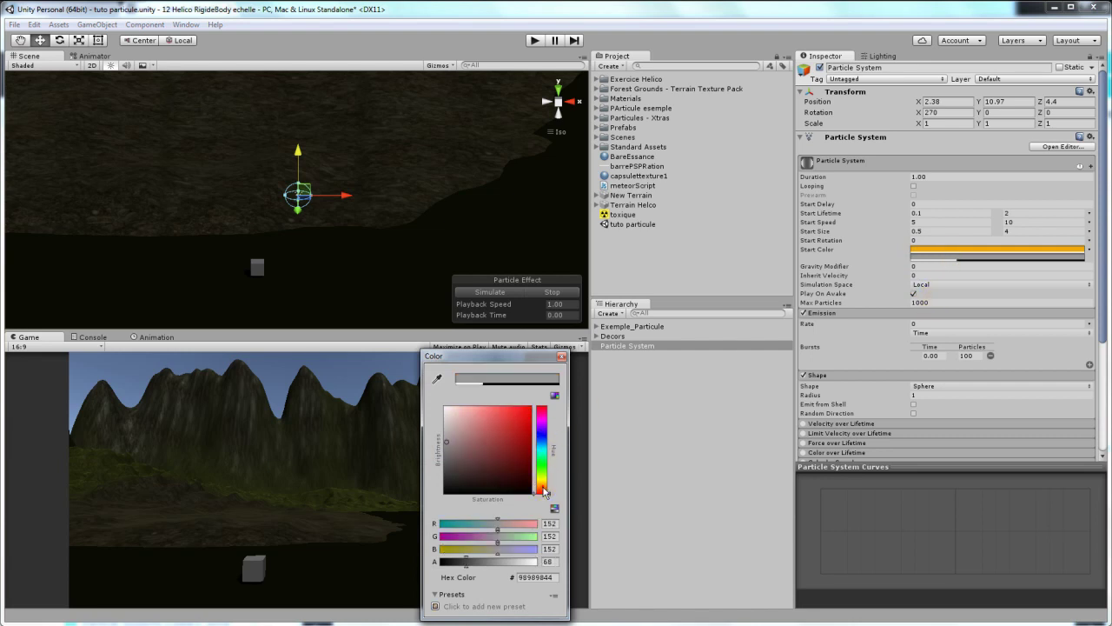
click(541, 487)
drag(541, 492, 544, 493)
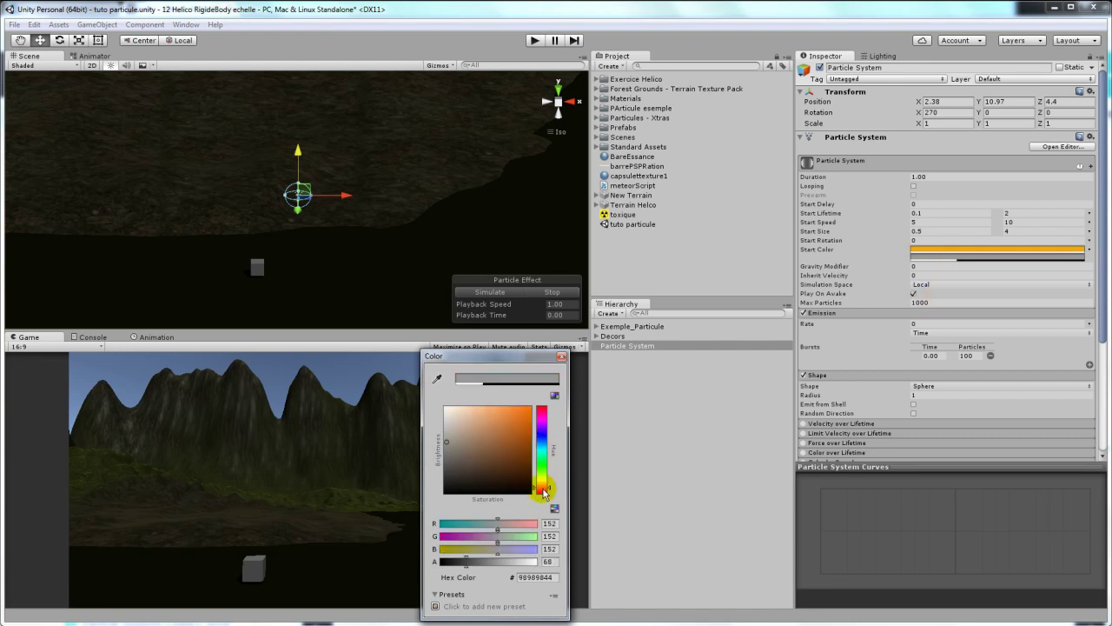
click(525, 420)
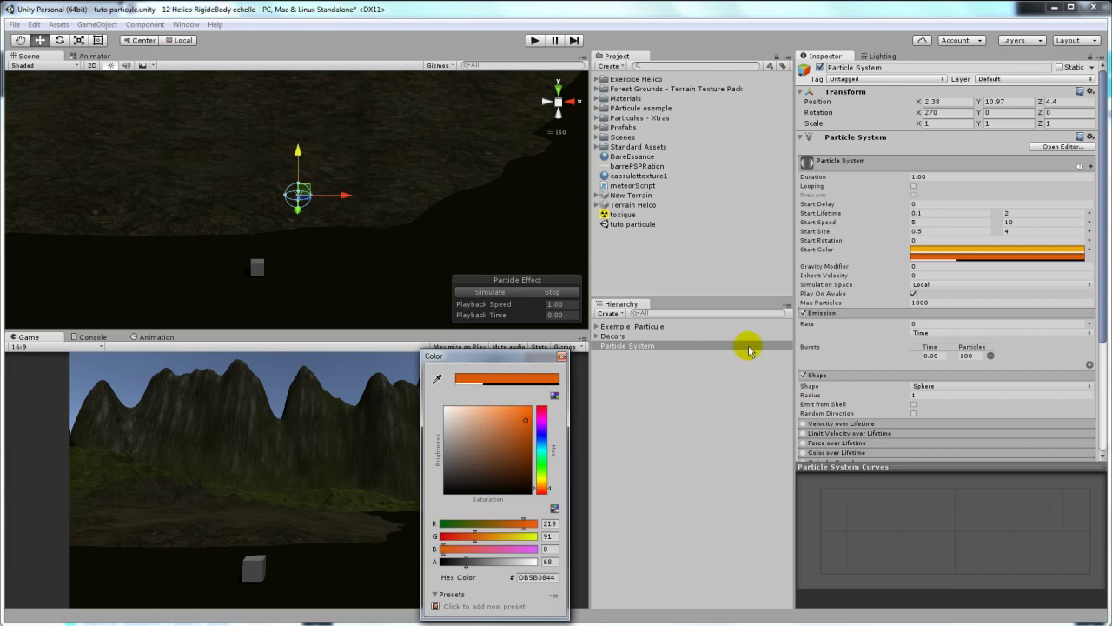
click(495, 288)
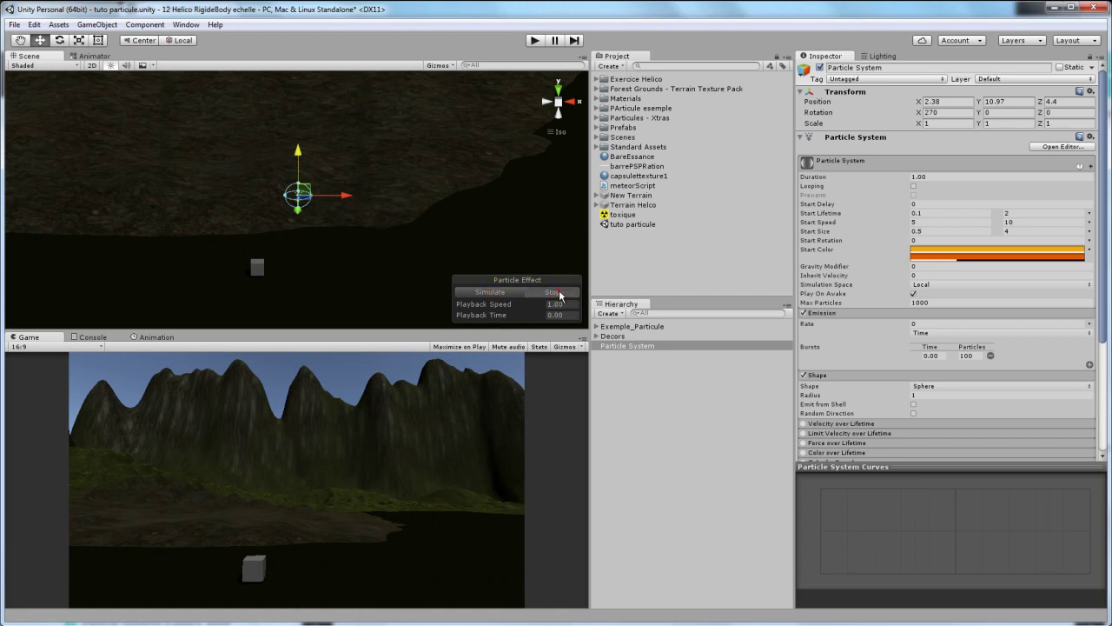
Try the HemiSphere emitter shape and simulate the burst
click(961, 387)
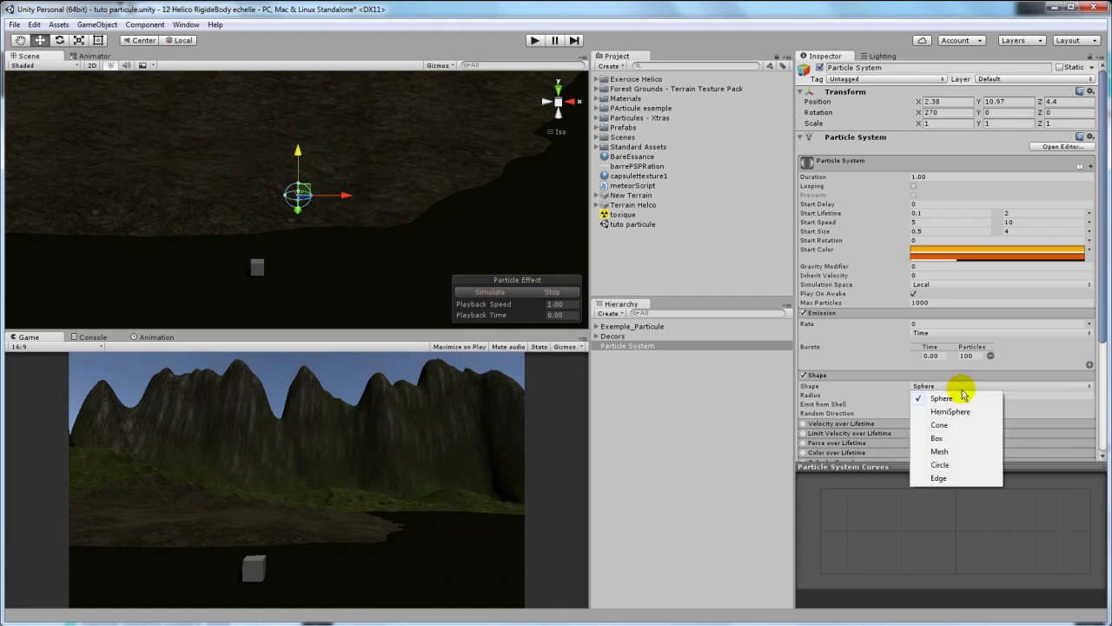
click(953, 411)
click(505, 294)
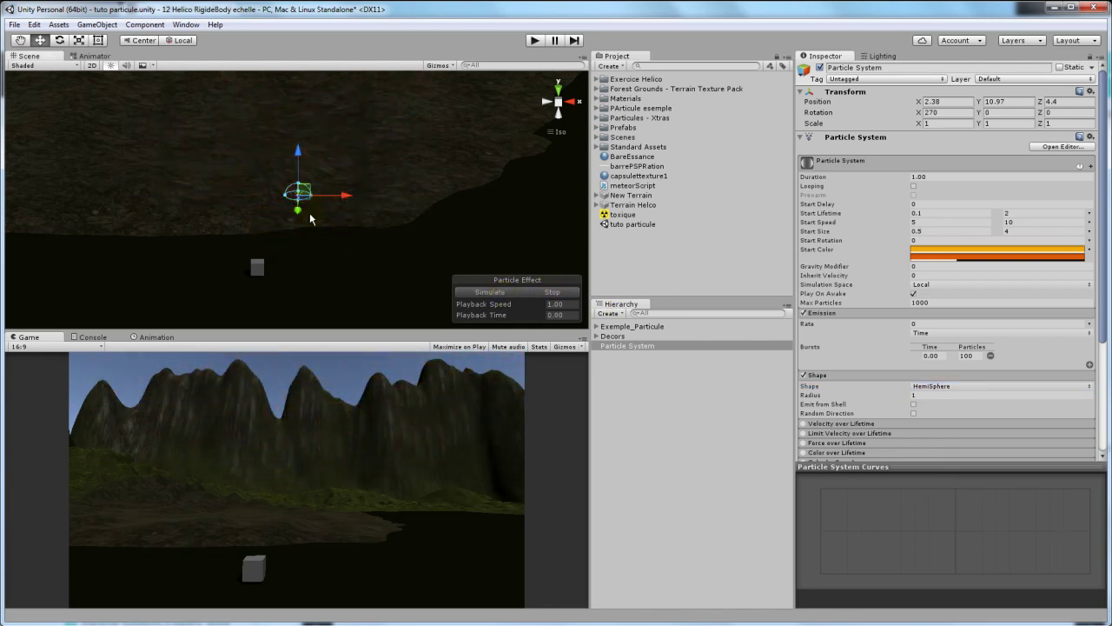
scroll(315, 215, up, 3)
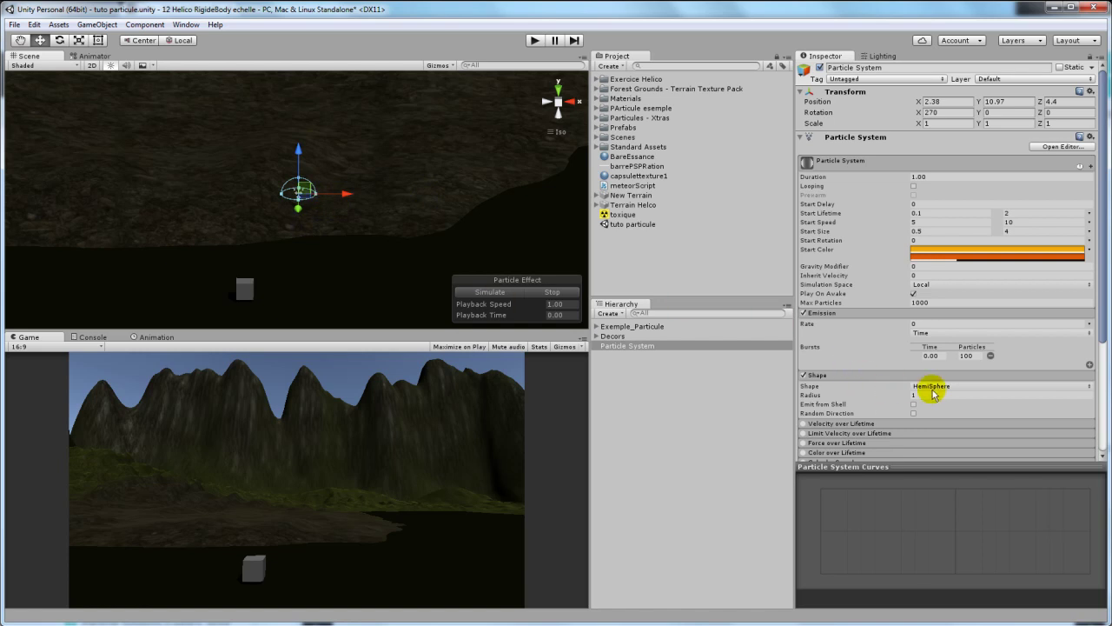
Try the Box emitter shape and simulate the burst
click(935, 388)
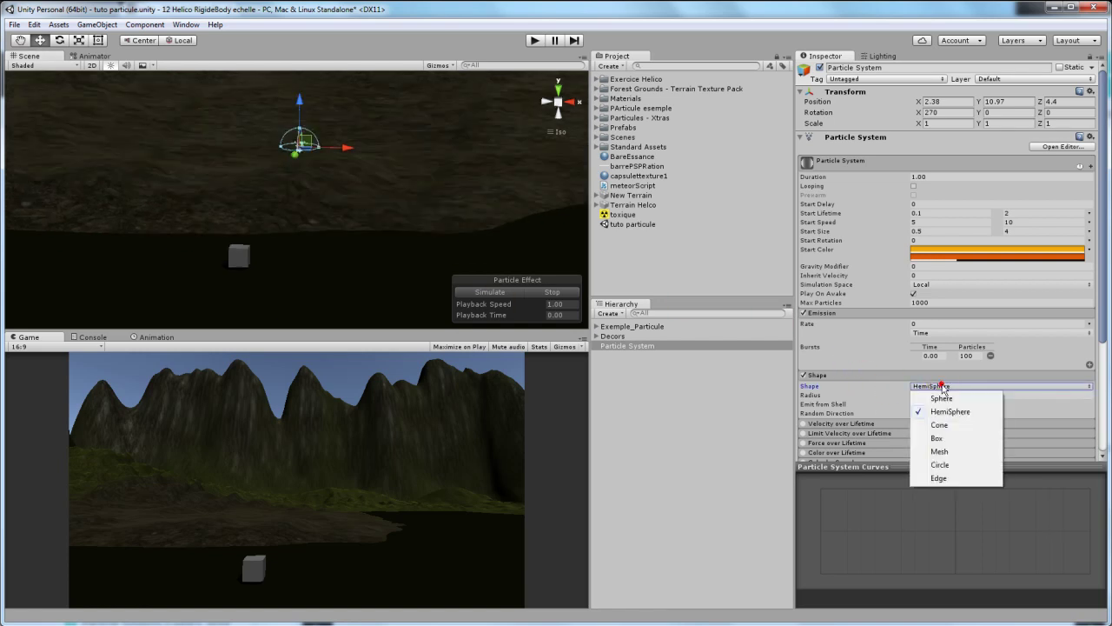
click(938, 438)
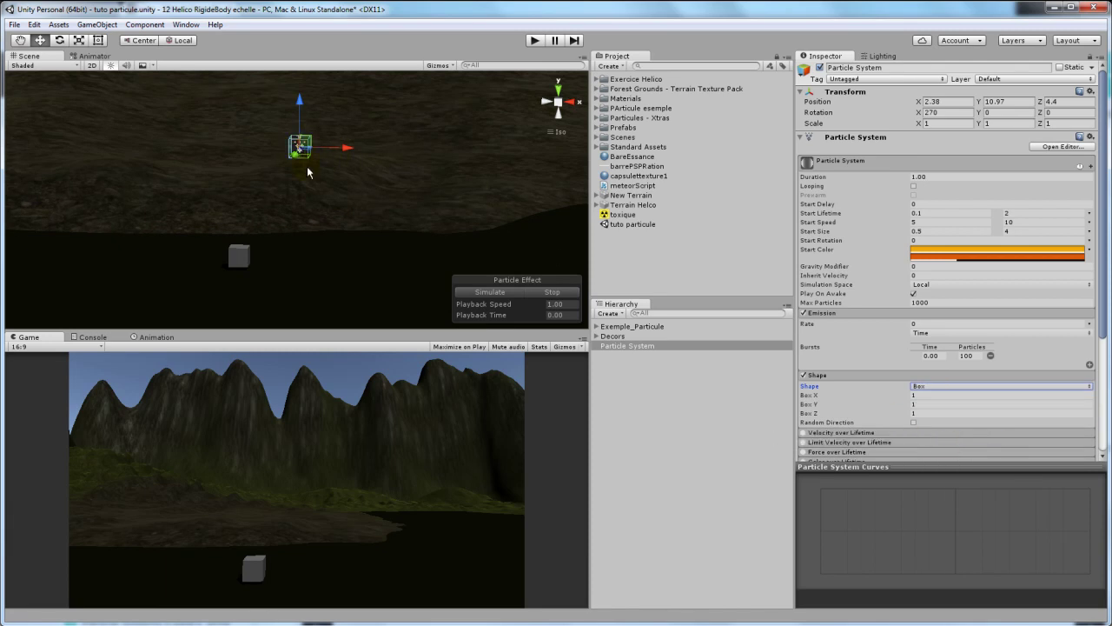
click(479, 293)
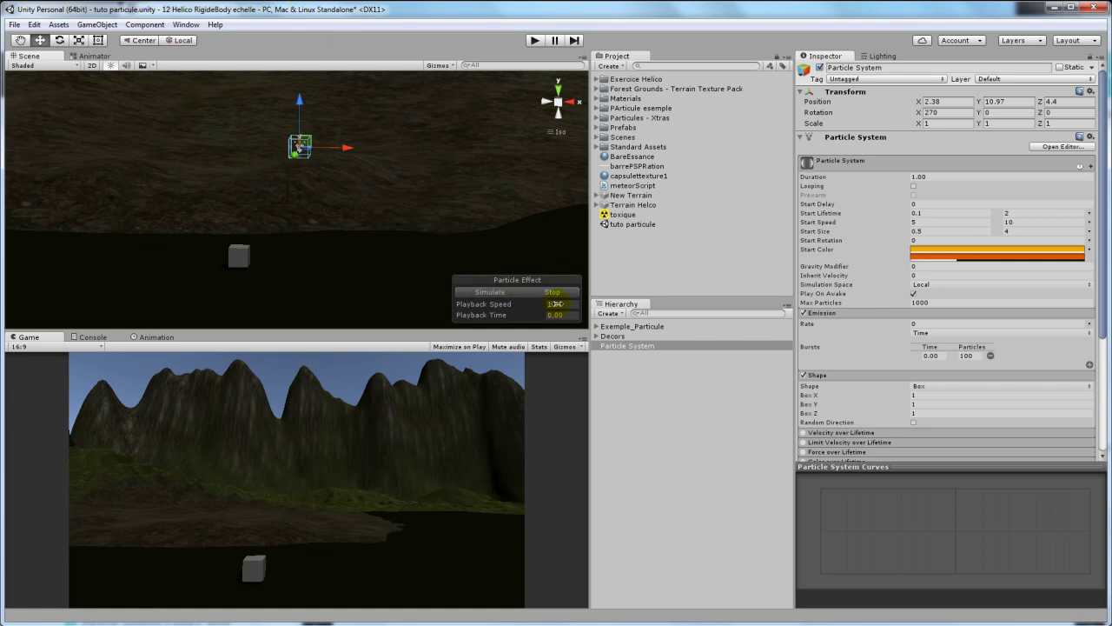
Change the emitter Shape to Circle and replay the particle effect from the start
click(920, 387)
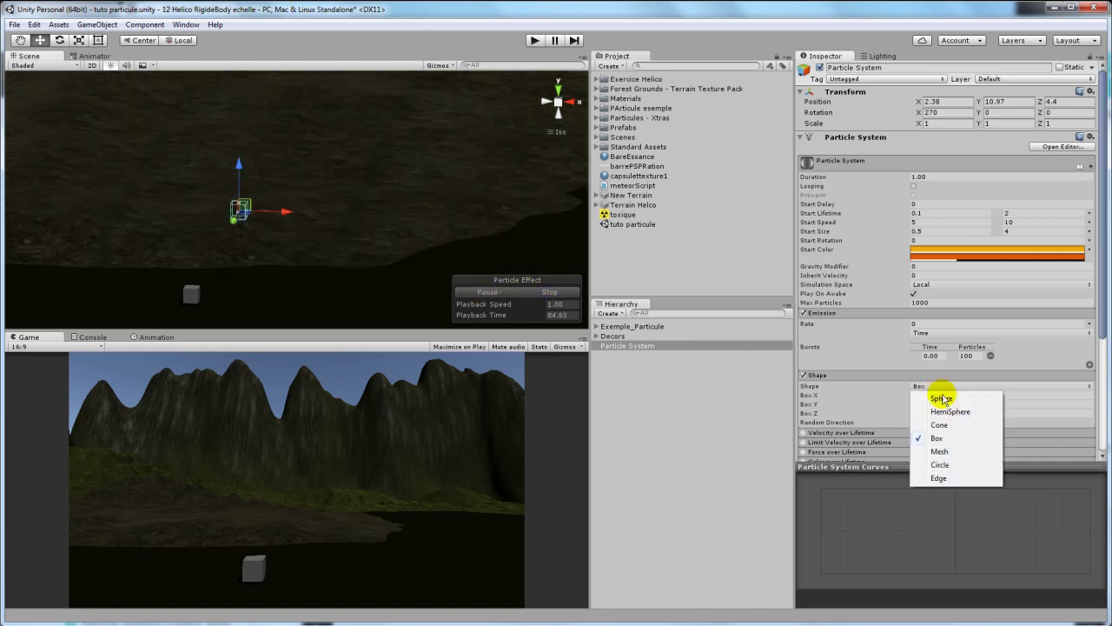
click(941, 466)
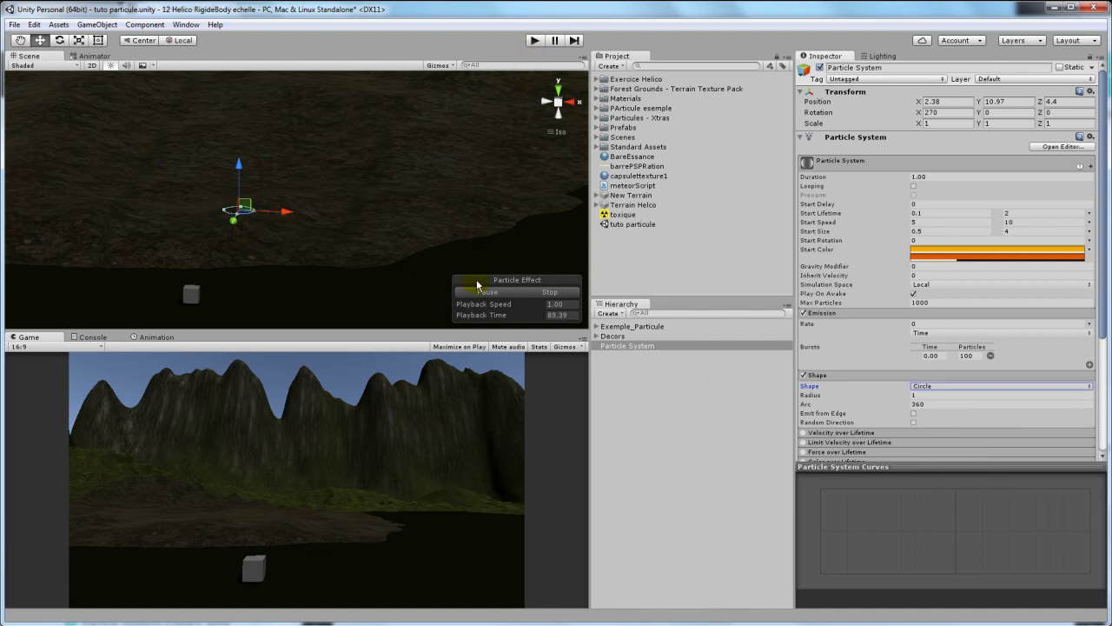
click(565, 294)
click(492, 295)
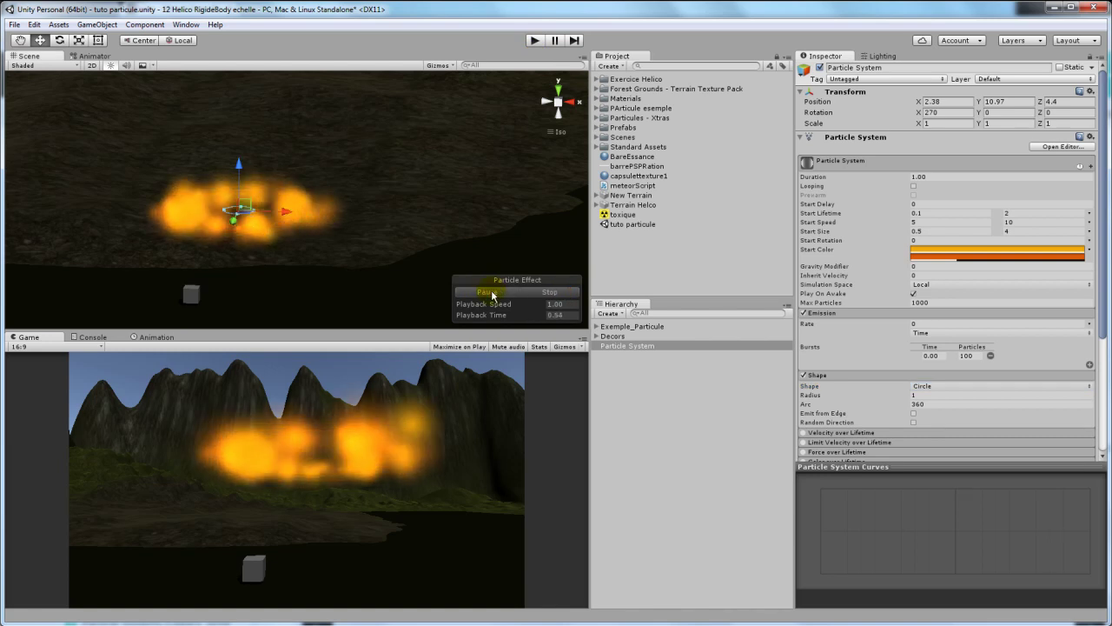
Enlarge the circle emitter's Radius to 3.13 and simulate the burst seen from above
alt+drag(381, 160, 360, 449)
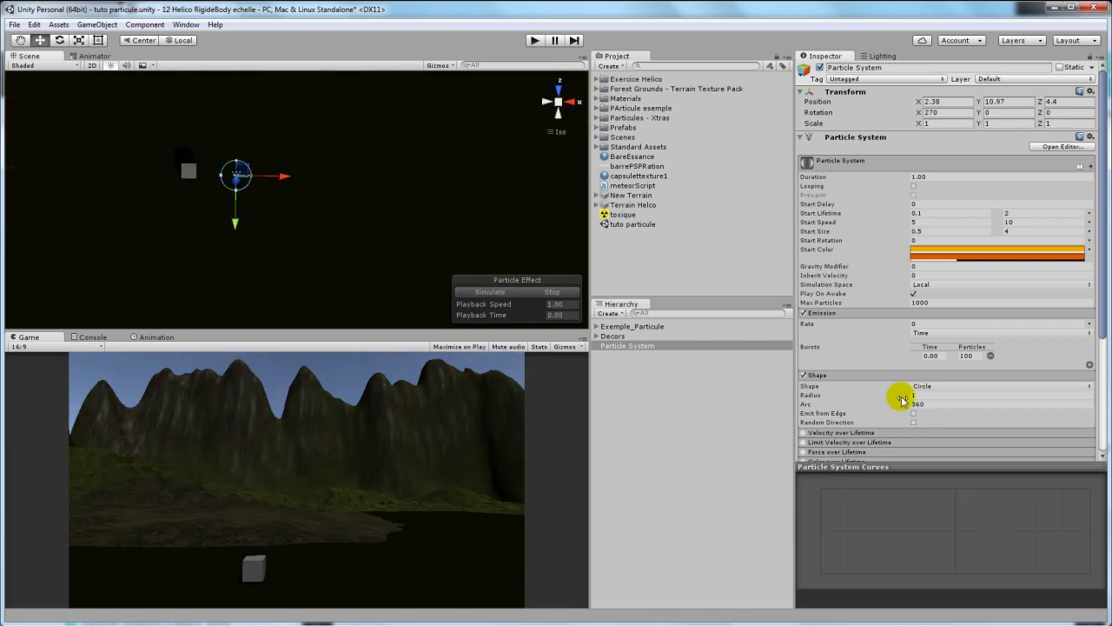
drag(902, 399, 950, 400)
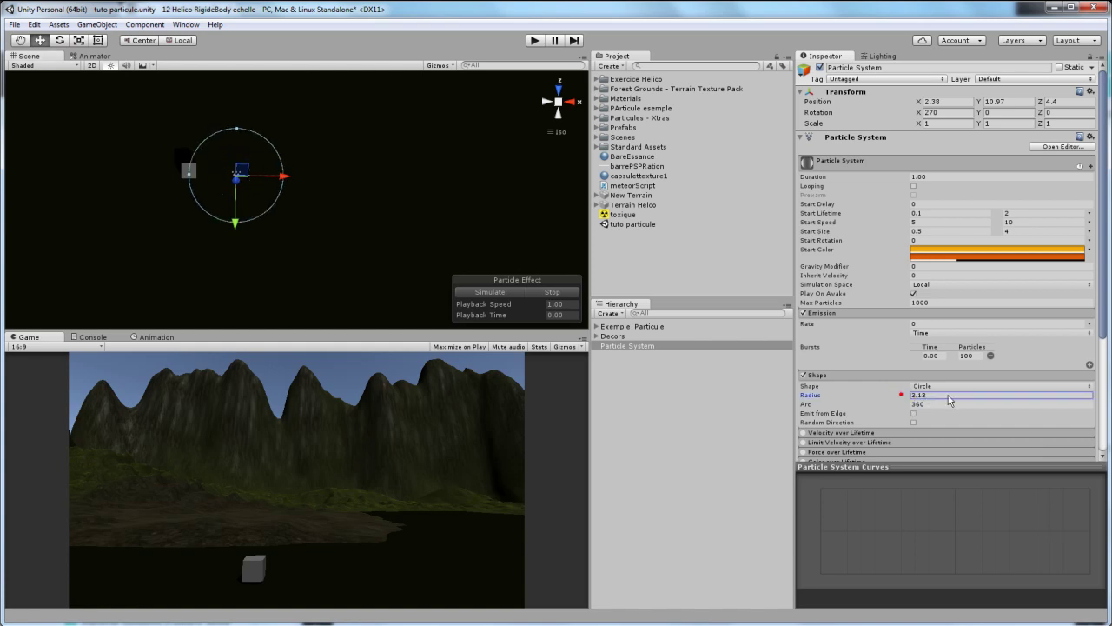
click(508, 291)
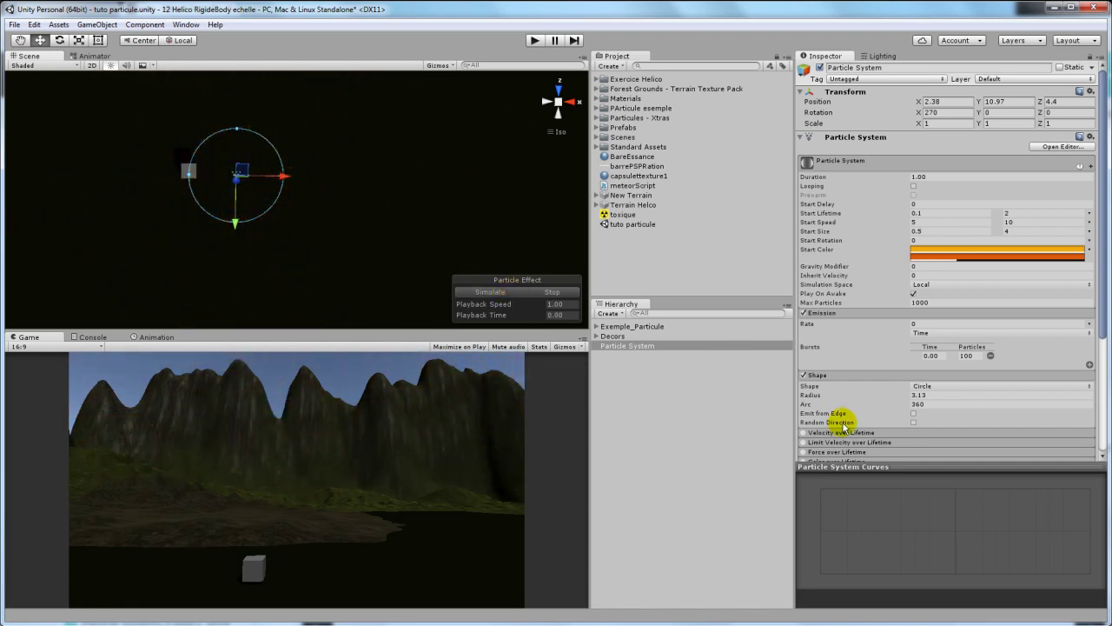
Reduce the circle emitter's Arc to 118.55 and simulate the burst
drag(909, 405, 413, 286)
drag(210, 293, 88, 251)
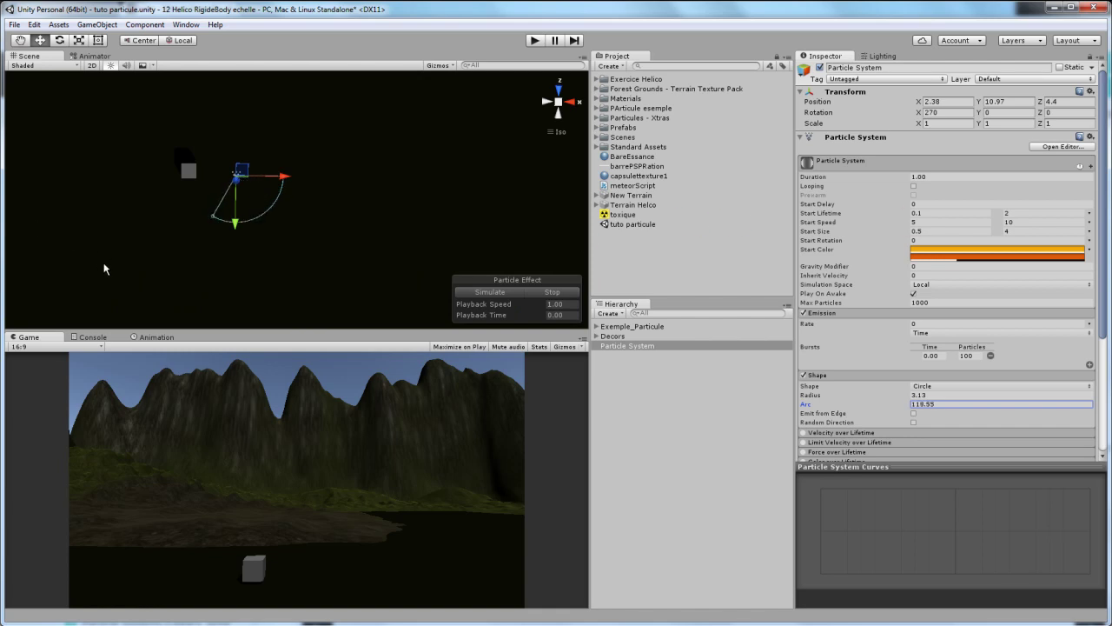
click(473, 297)
click(474, 297)
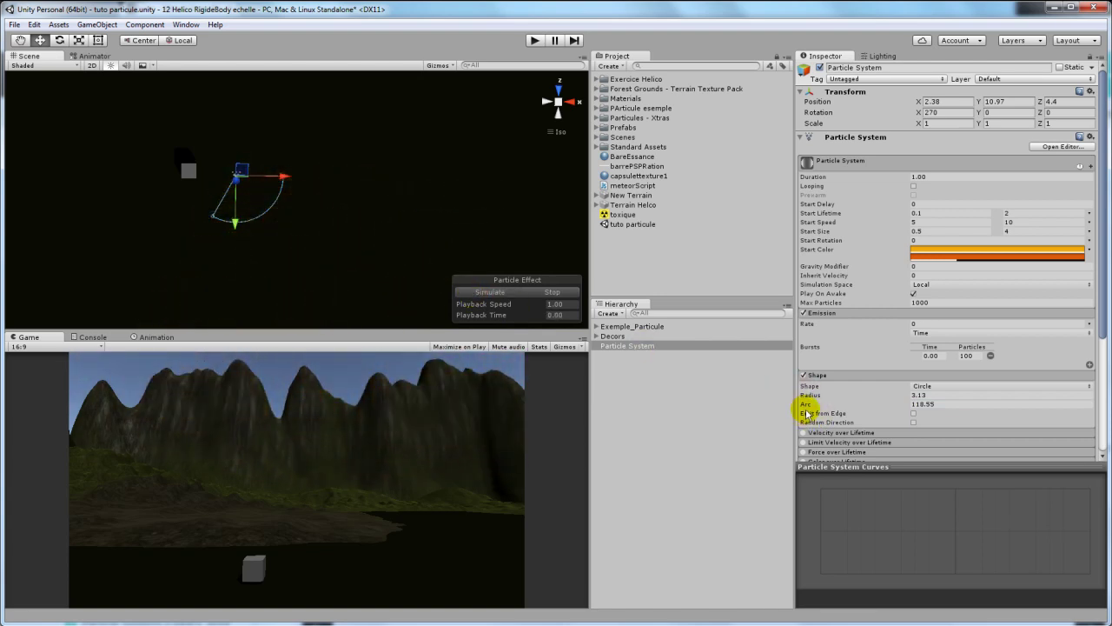
Enable Emit from Edge for the circle emitter and simulate the burst
click(914, 414)
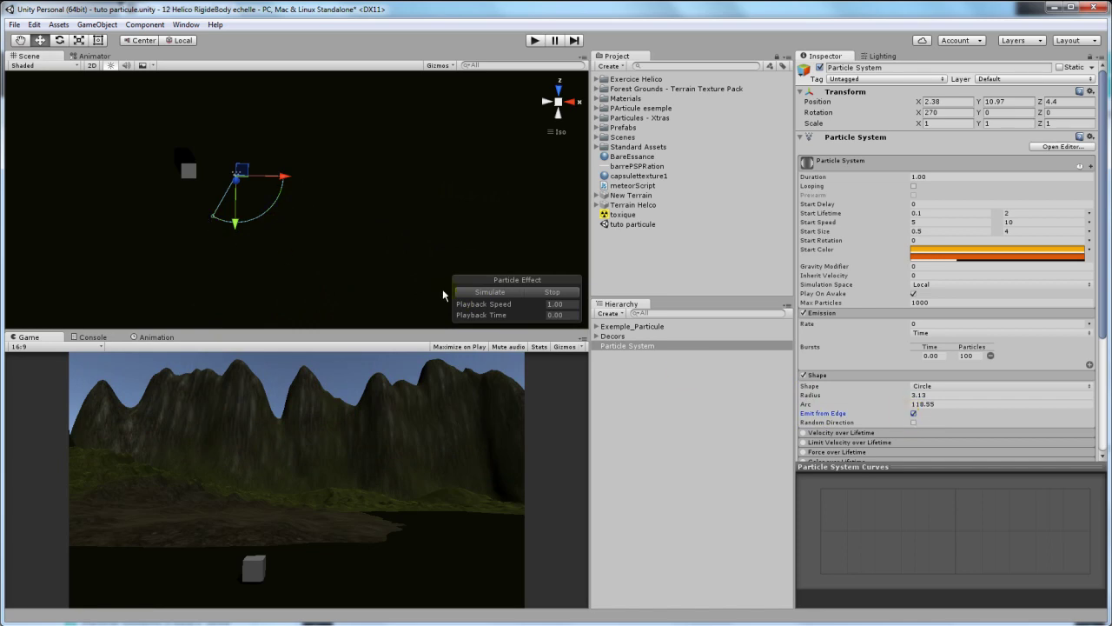
click(483, 292)
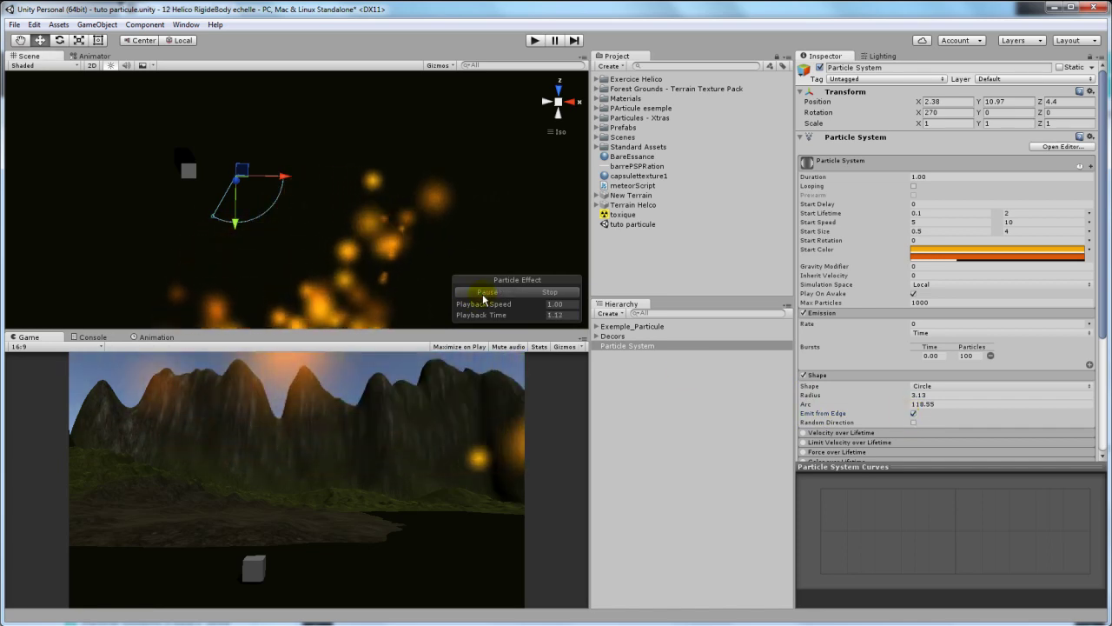
click(483, 292)
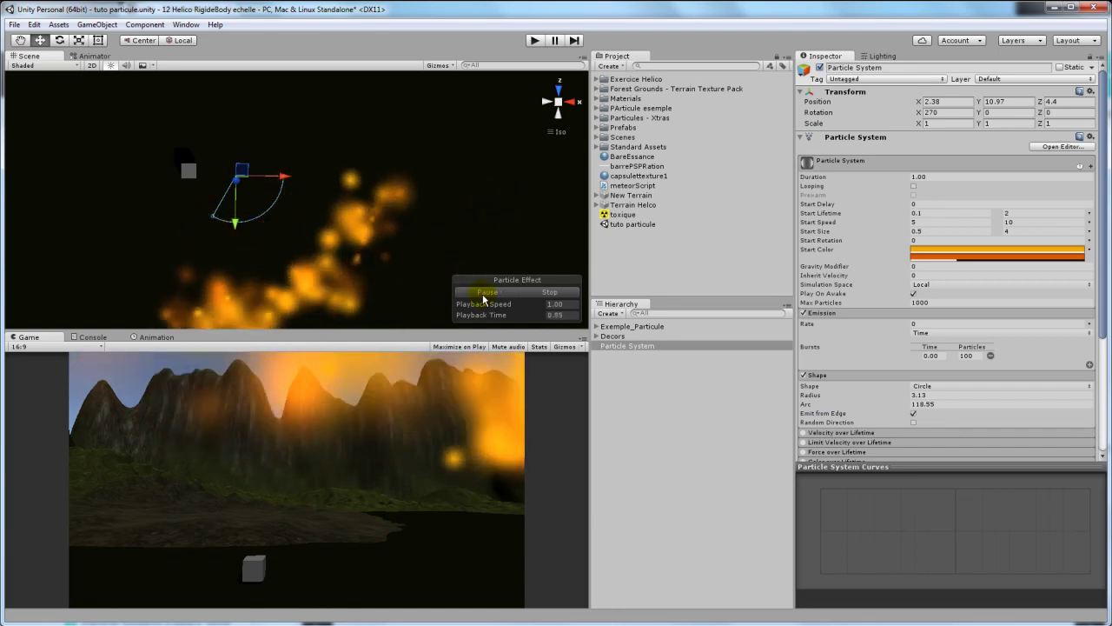
Rotate the particle system about X to 358.7 so the circle emitter stands upright
alt+drag(437, 287, 397, 241)
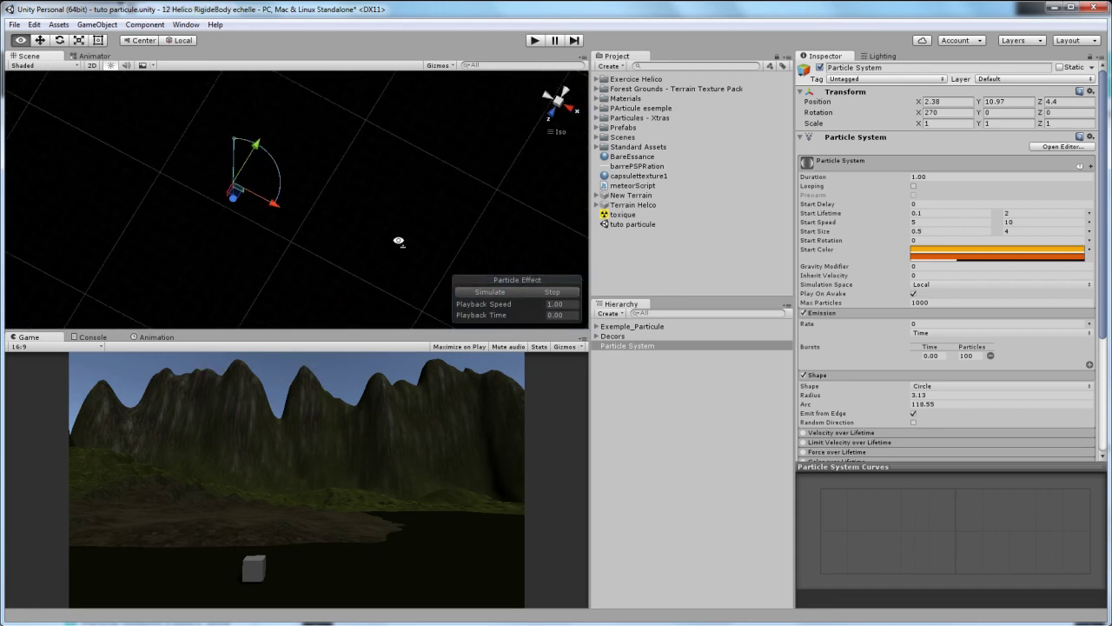
click(559, 102)
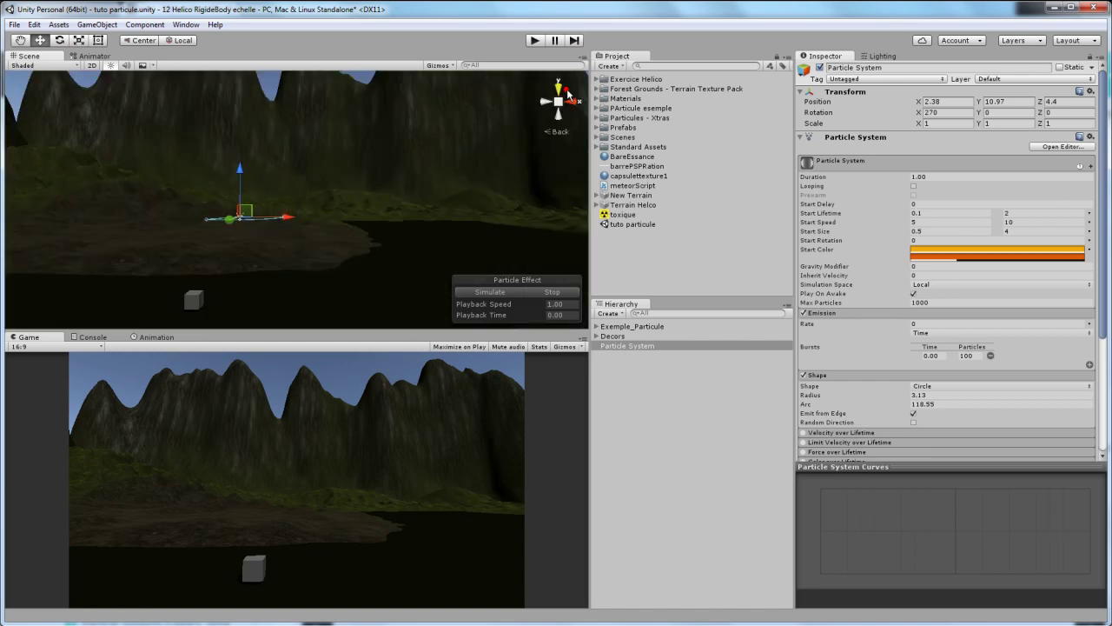
alt+drag(382, 147, 373, 226)
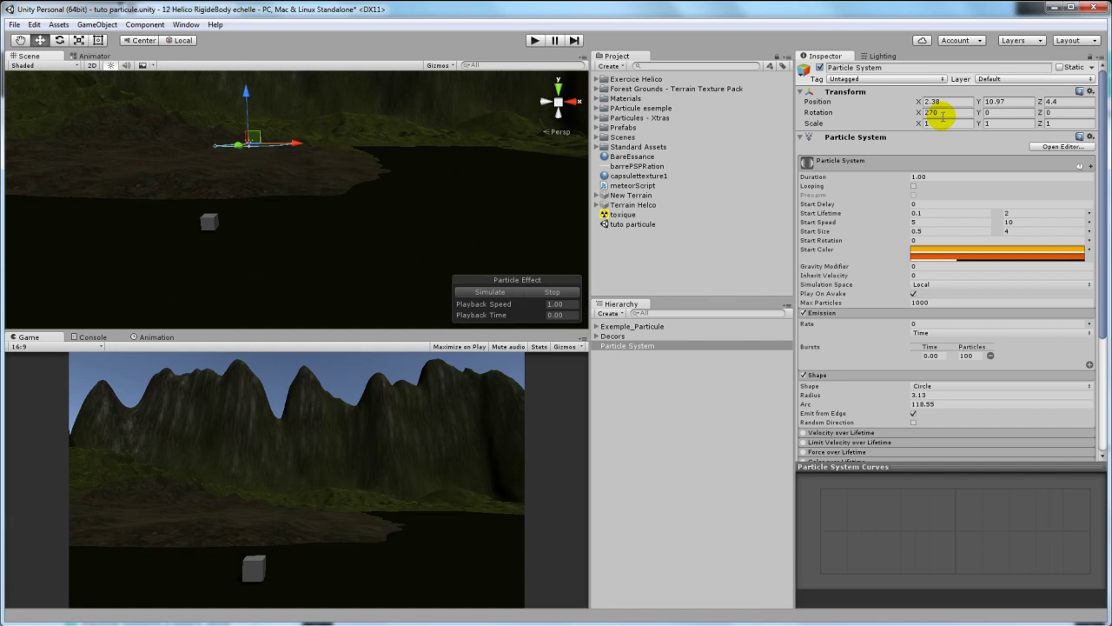
click(990, 113)
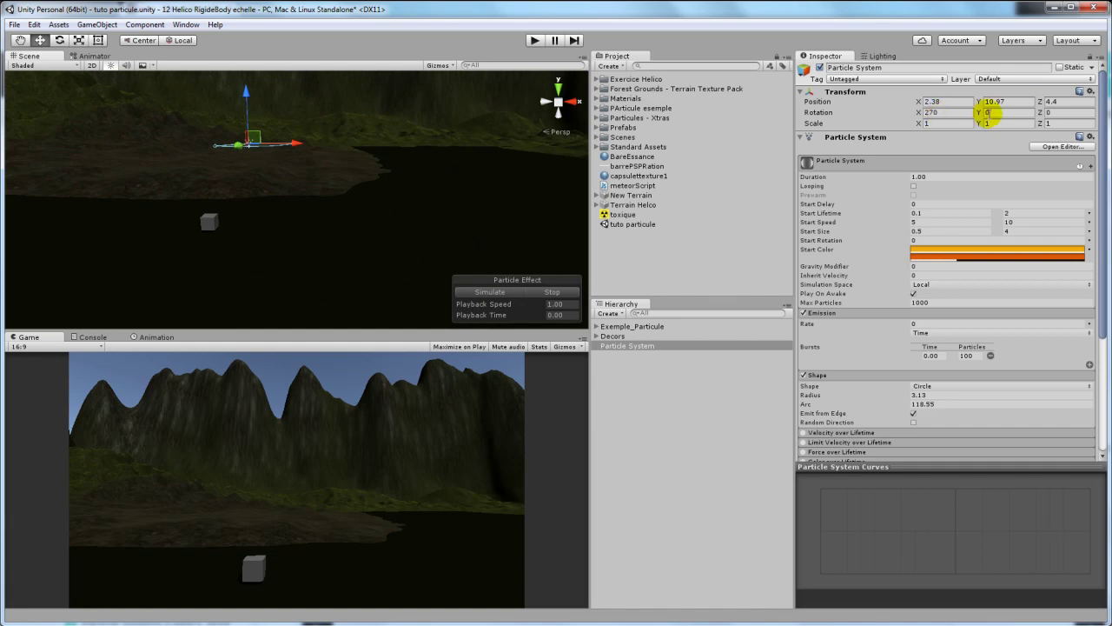
click(917, 112)
click(919, 113)
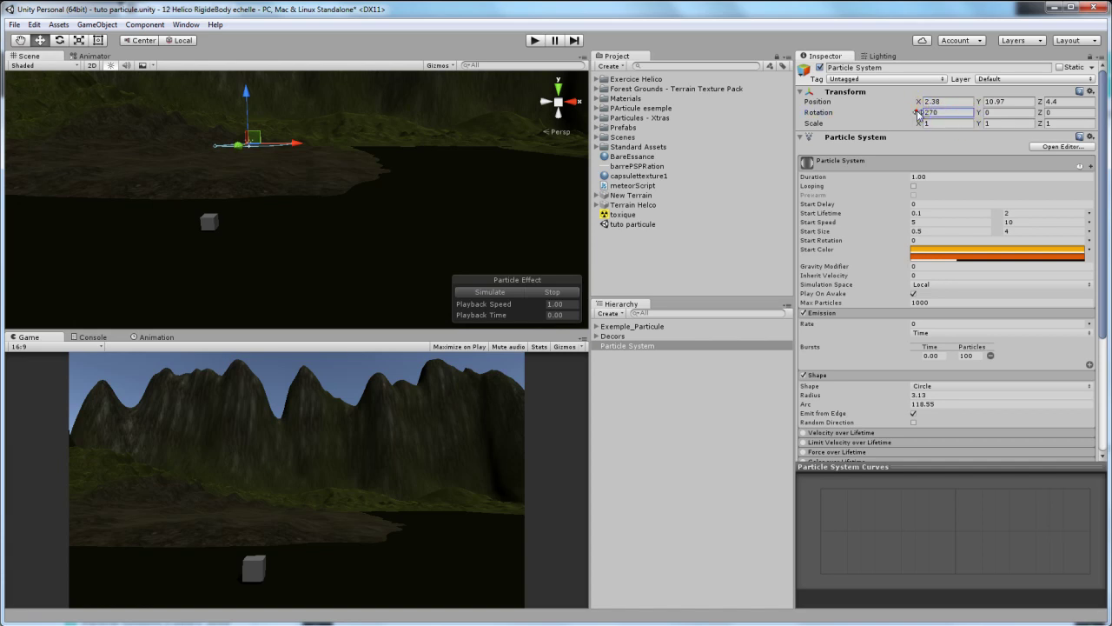
drag(918, 113, 951, 96)
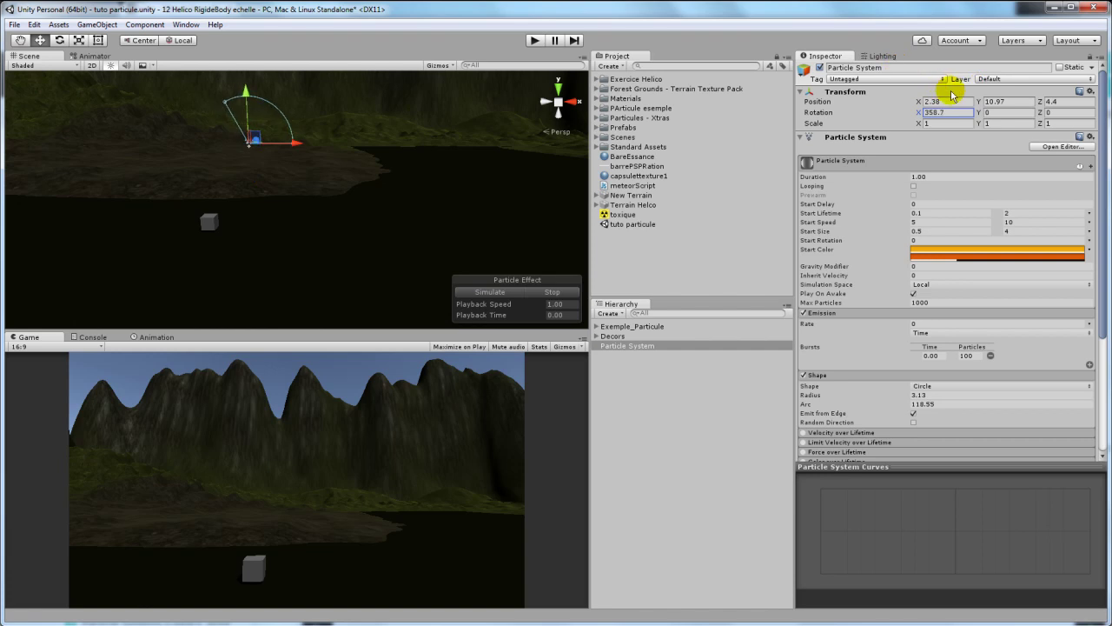
Set the circle emitter's Arc to 360 and replay the particle burst
click(939, 403)
text(360)
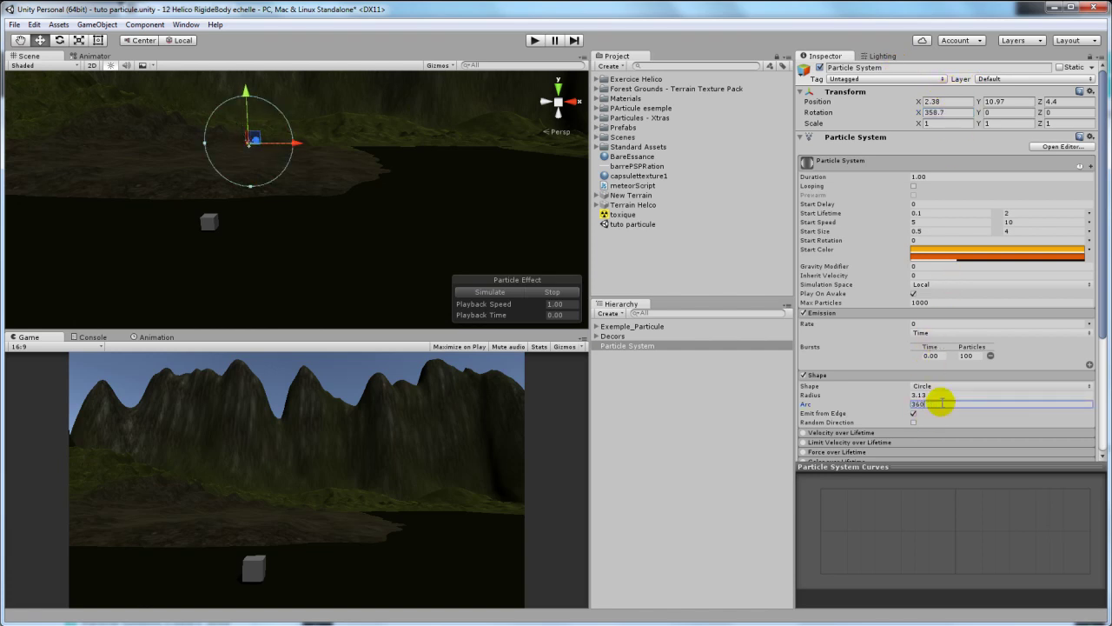
click(503, 293)
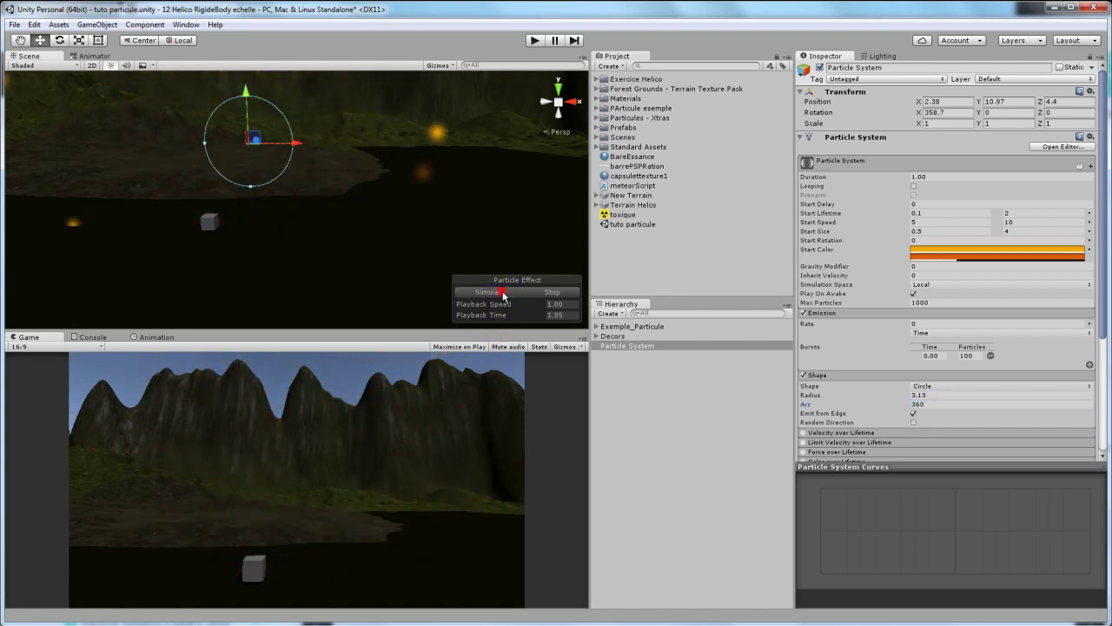
click(503, 292)
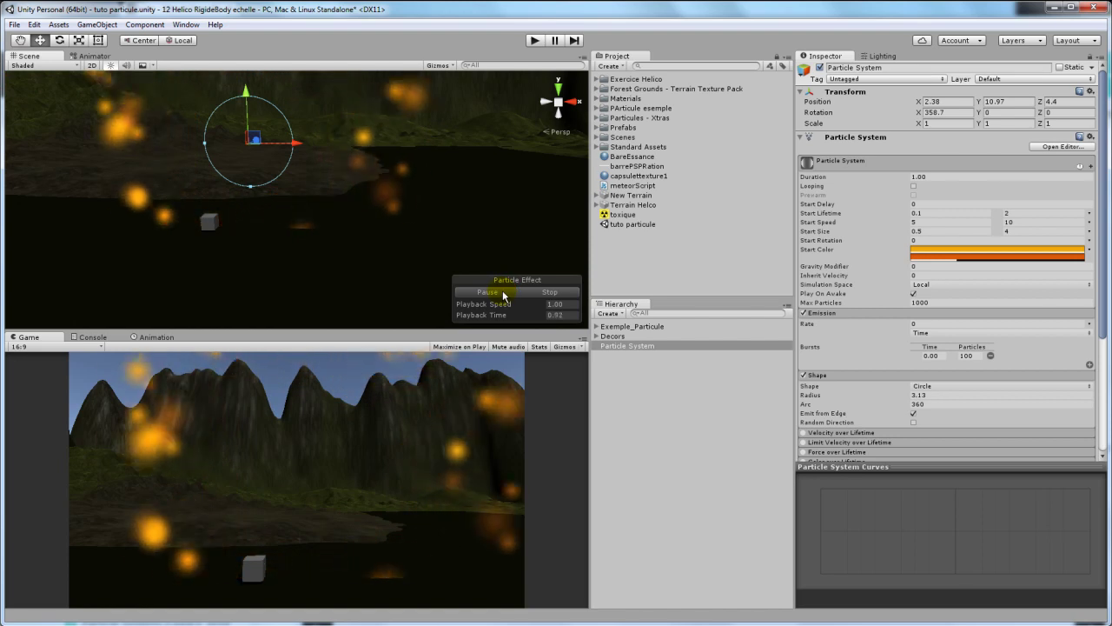